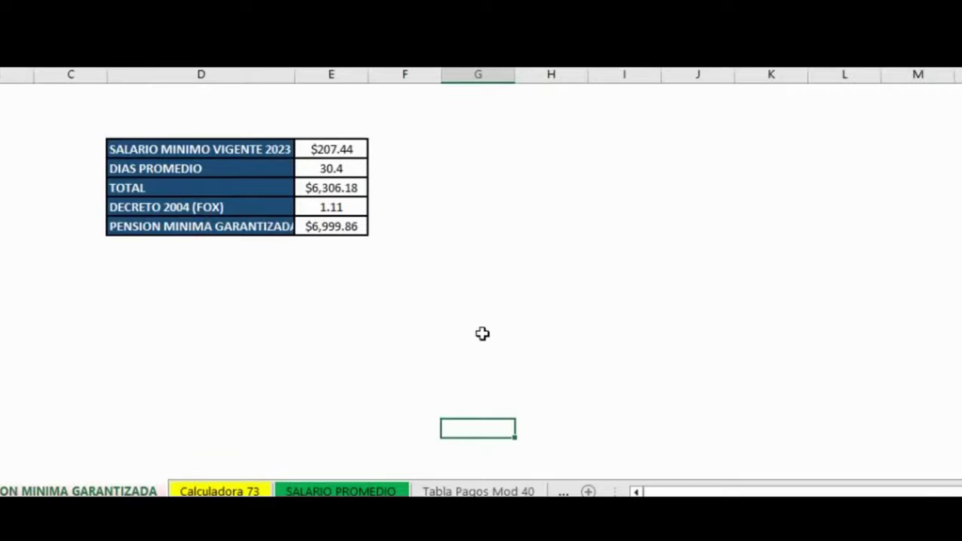
- Open the Calculadora 73 sheet and review the Escenario 1 input cells from Semanas Cotizadas down to Edad de Jubilacion
{"action": "key", "text": "ctrl+Page_Down"}
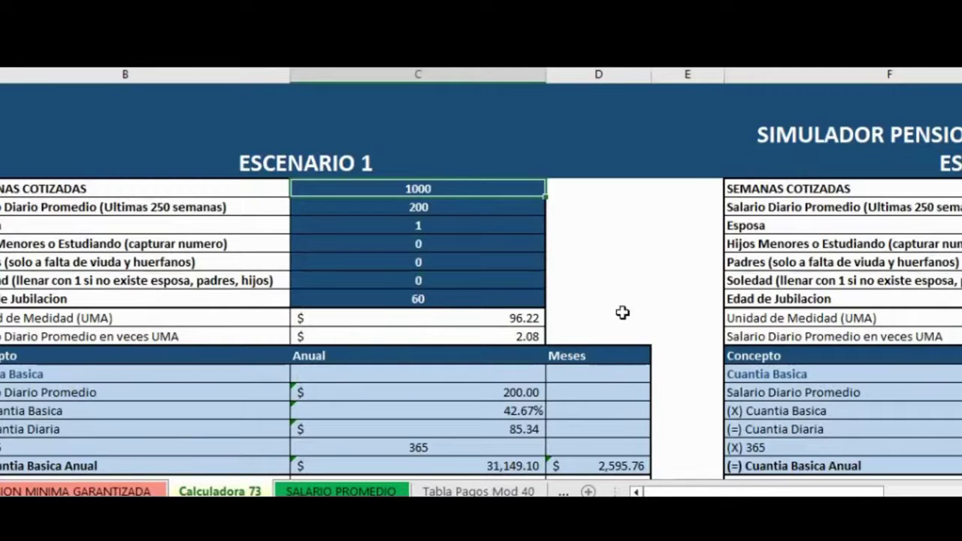
{"action": "key", "text": "Down"}
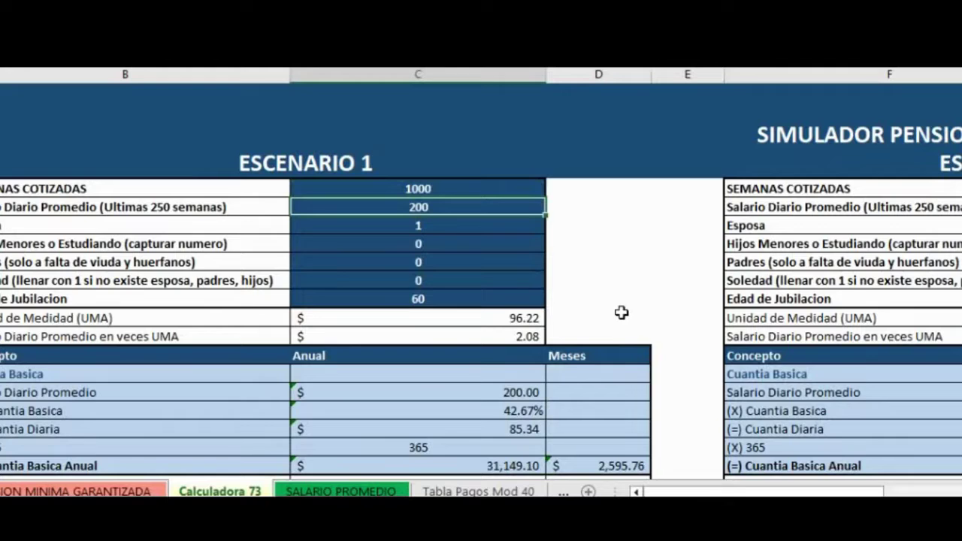
{"action": "key", "text": "Down"}
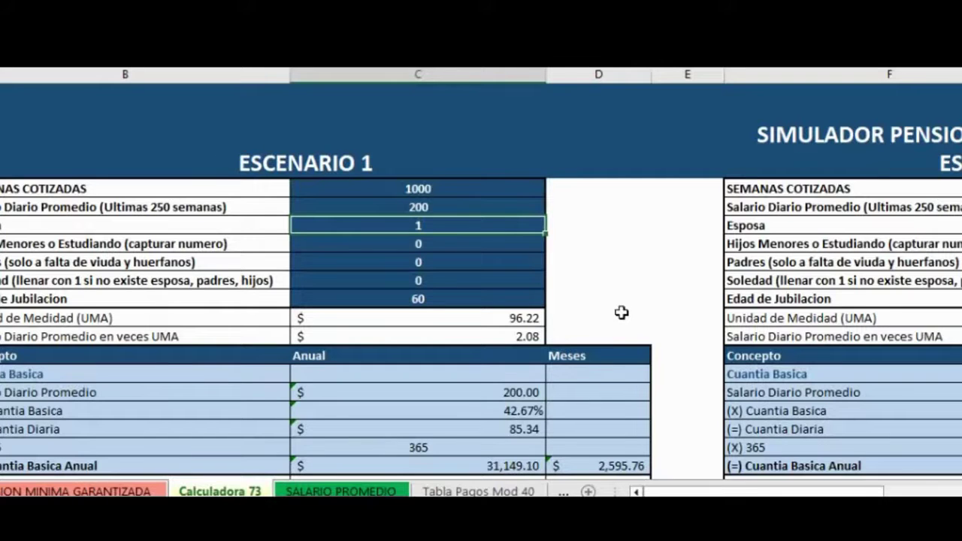
{"action": "key", "text": "Down"}
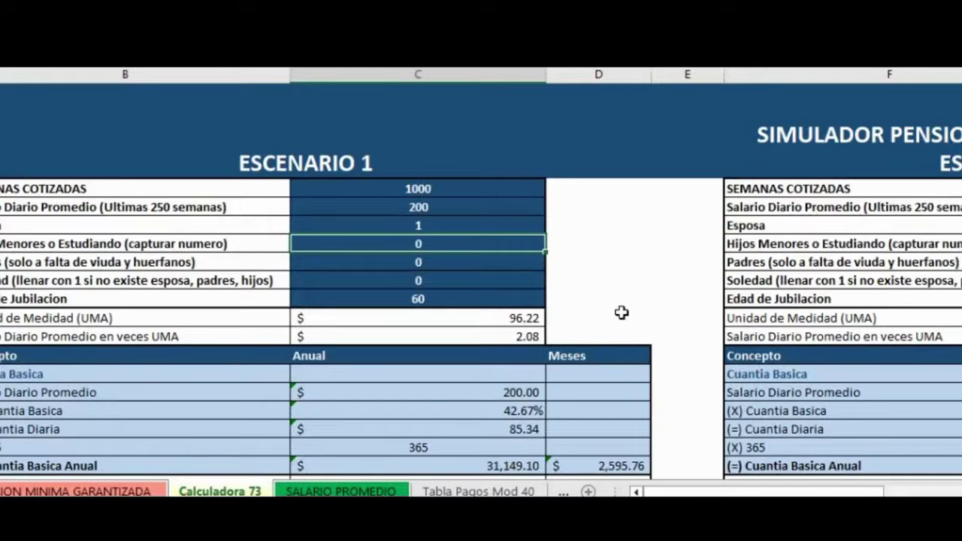
{"action": "key", "text": "Down"}
{"action": "key", "text": "Down"}
{"action": "key", "text": "Down"}
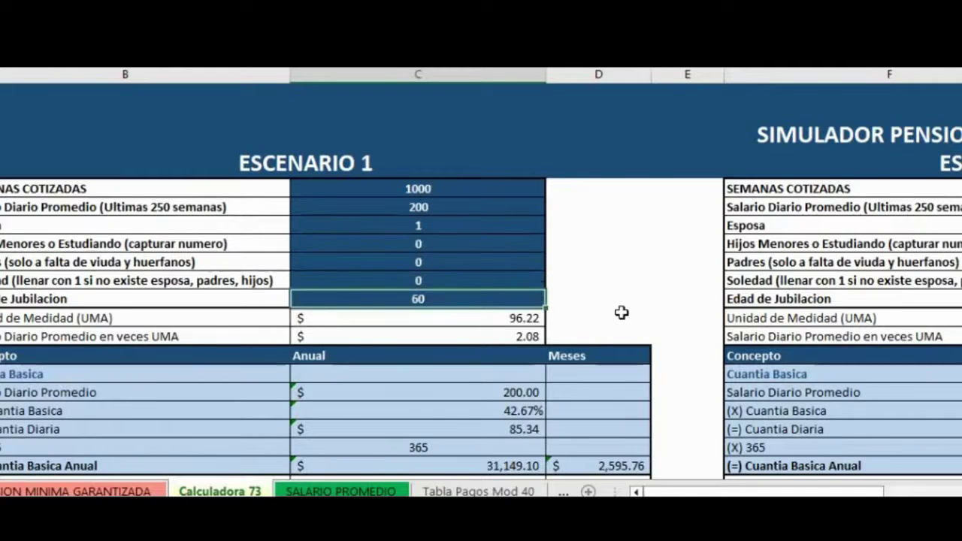
- Examine the Escenario 1 pension calculation from Cuantia Basica through Pension Anual x Cesantia en Edad Avanzada
{"action": "scroll", "coordinate": [599, 314], "scroll_direction": "down", "scroll_amount": 4}
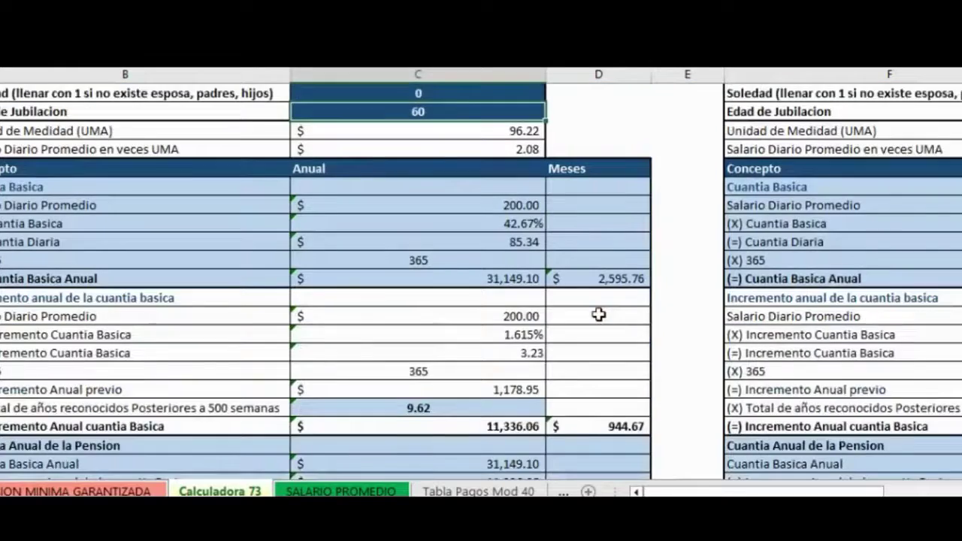
{"action": "scroll", "coordinate": [599, 314], "scroll_direction": "down", "scroll_amount": 1}
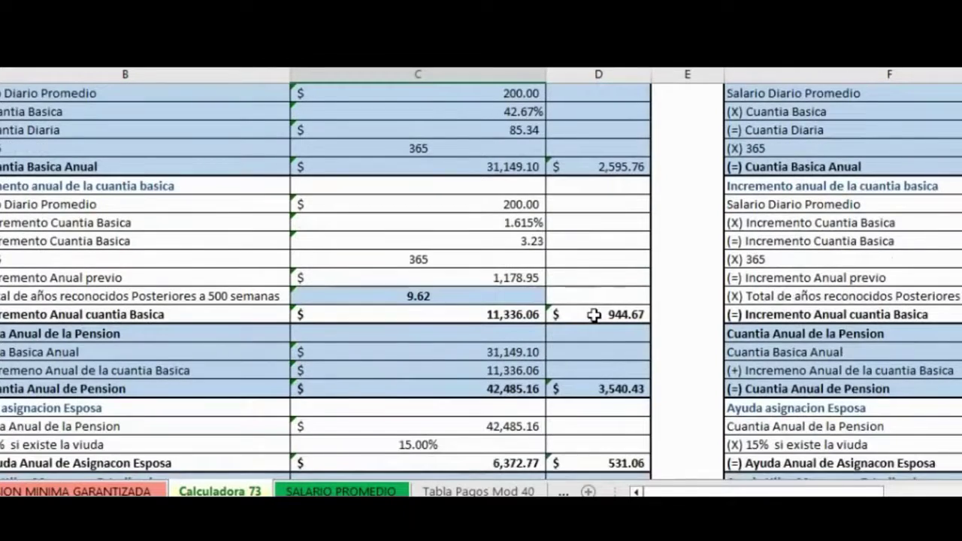
{"action": "scroll", "coordinate": [594, 315], "scroll_direction": "down", "scroll_amount": 8}
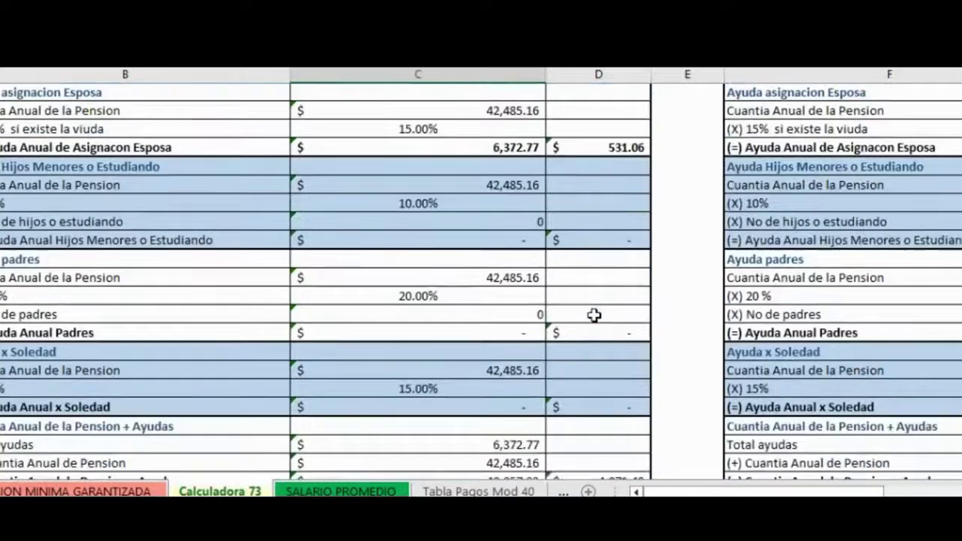
{"action": "scroll", "coordinate": [594, 315], "scroll_direction": "down", "scroll_amount": 2}
{"action": "scroll", "coordinate": [593, 314], "scroll_direction": "up", "scroll_amount": 1}
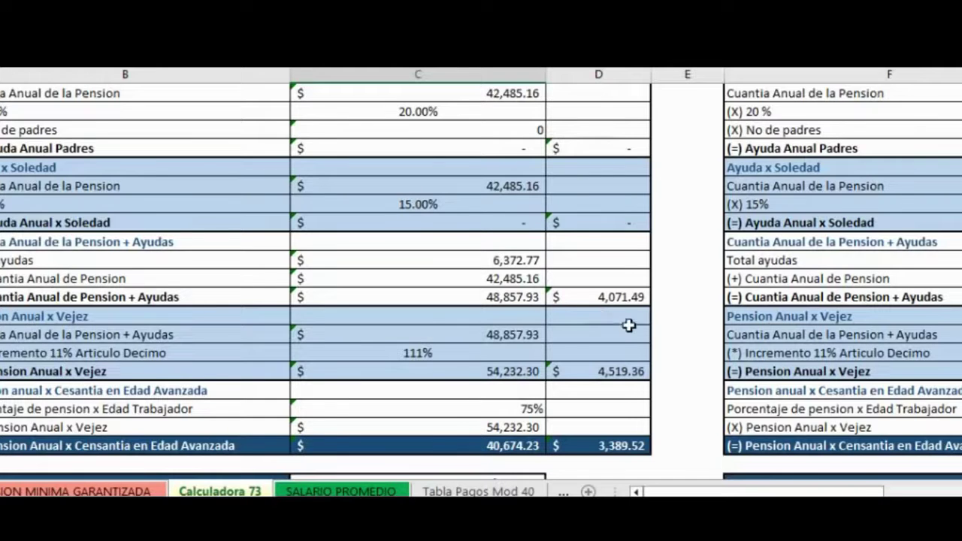
{"action": "scroll", "coordinate": [627, 331], "scroll_direction": "down", "scroll_amount": 2}
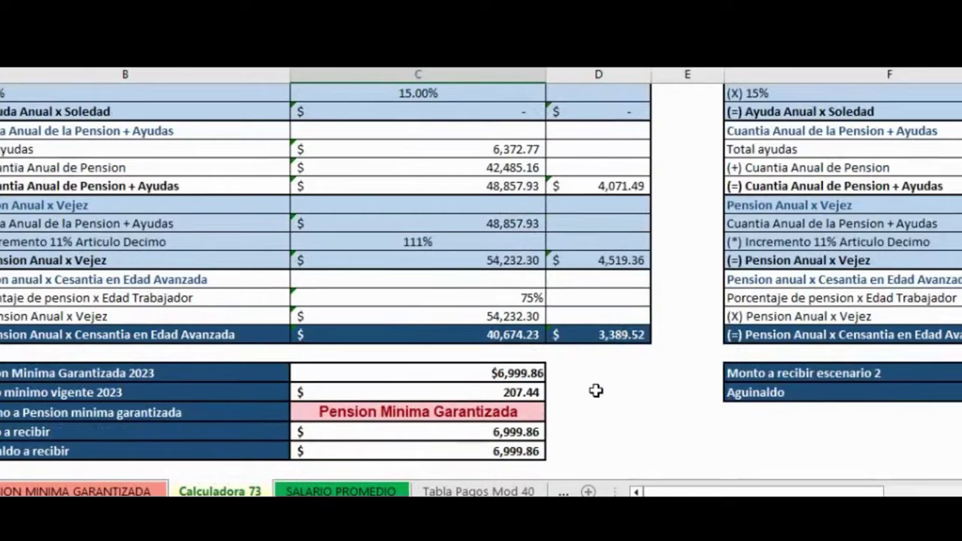
- Check each cell of the Escenario 1 summary, from Pension Minima Garantizada 2023 to the aguinaldo to be received
{"action": "left_click", "coordinate": [376, 368]}
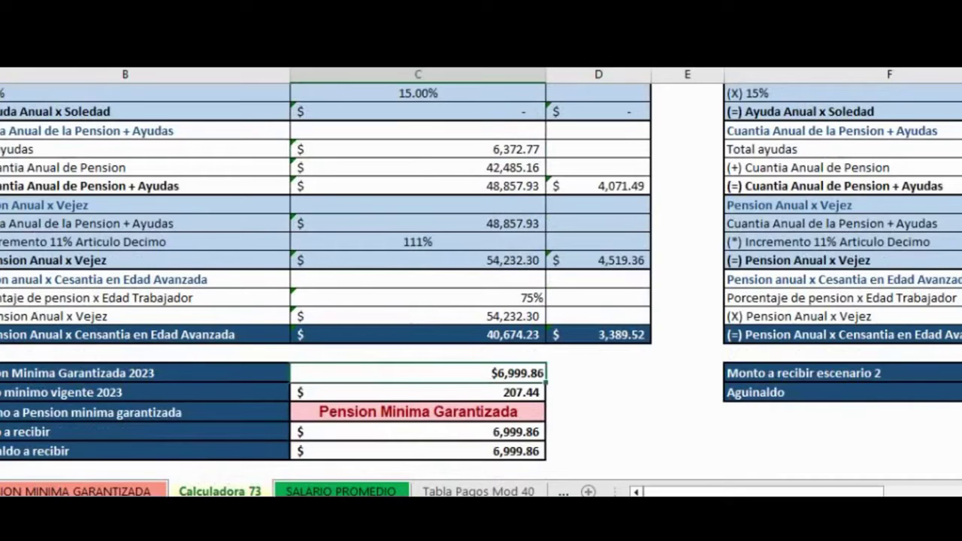
{"action": "left_click", "coordinate": [418, 392]}
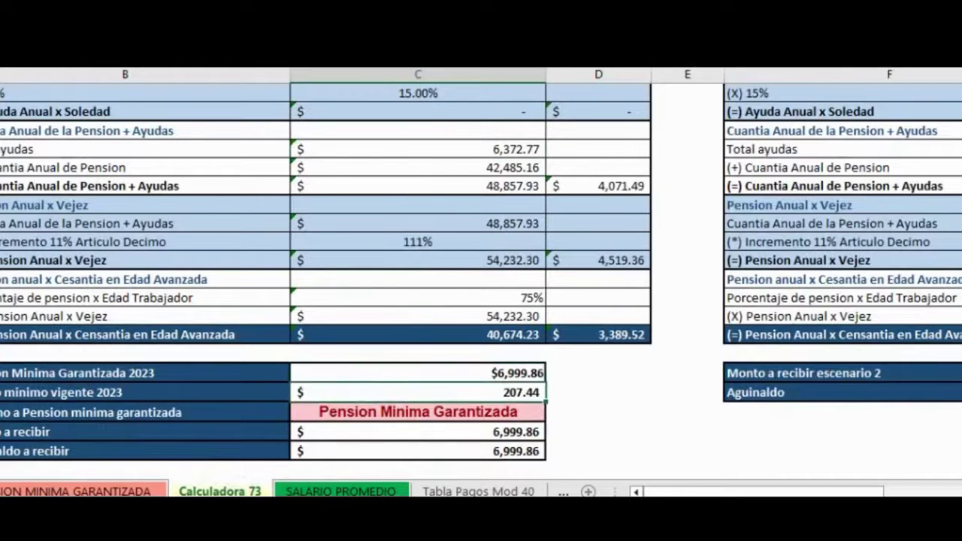
{"action": "left_click", "coordinate": [418, 411]}
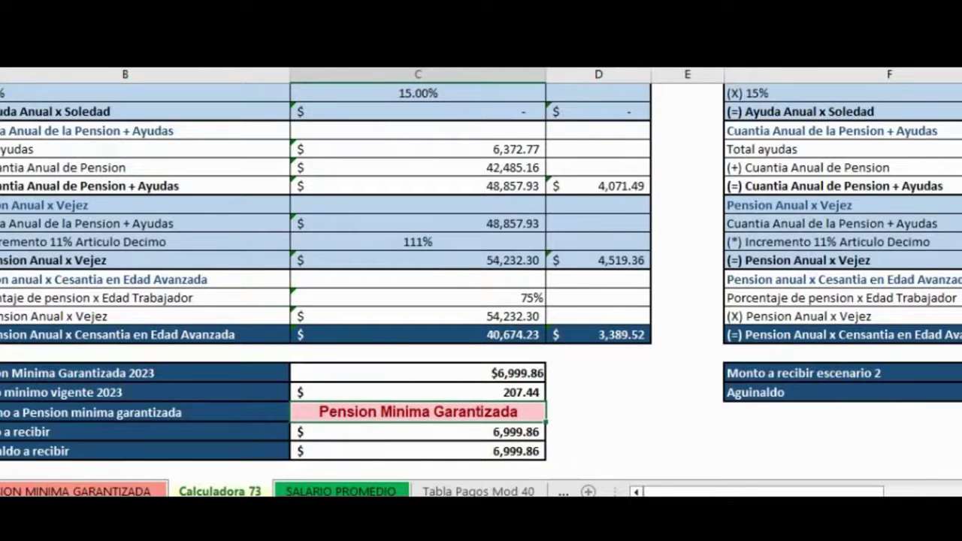
{"action": "left_click", "coordinate": [417, 431]}
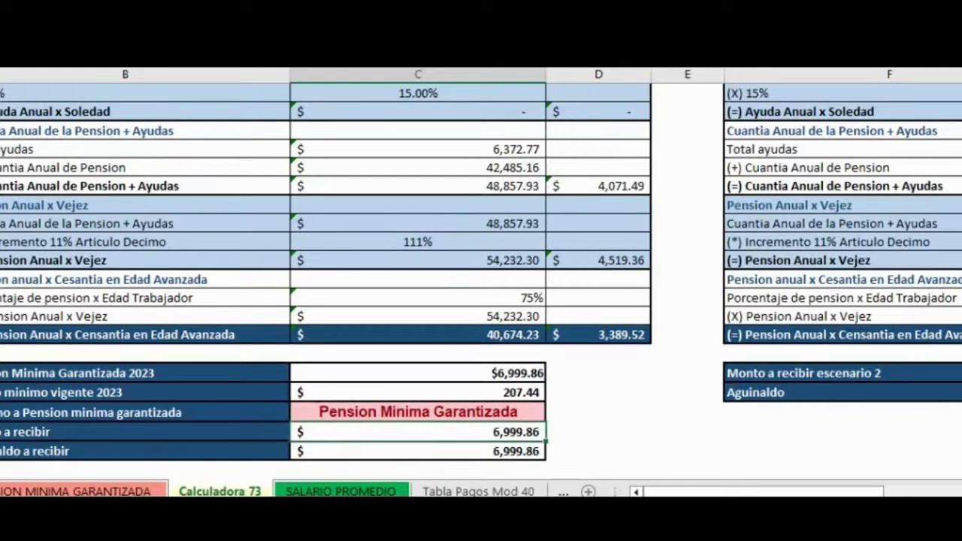
{"action": "left_click", "coordinate": [418, 451]}
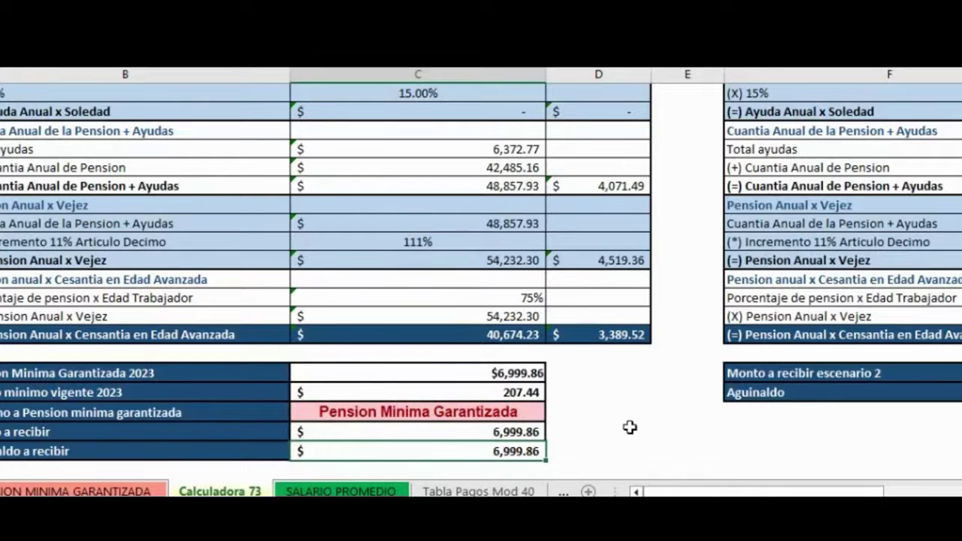
- Set Semanas Cotizadas in Escenario 2 to 1156
{"action": "scroll", "coordinate": [630, 427], "scroll_direction": "up", "scroll_amount": 15}
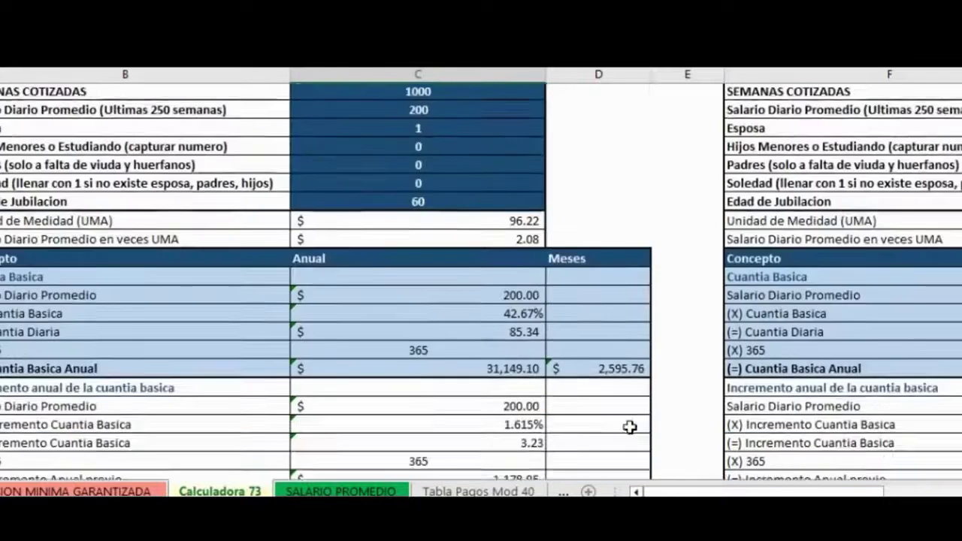
{"action": "scroll", "coordinate": [630, 427], "scroll_direction": "up", "scroll_amount": 2}
{"action": "left_click", "coordinate": [619, 245]}
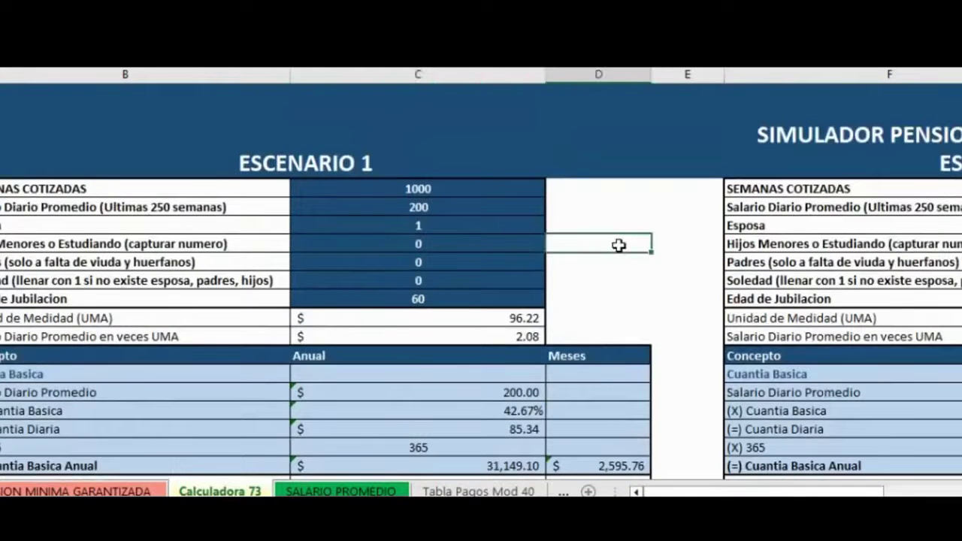
{"action": "key", "text": "Right"}
{"action": "key", "text": "Right"}
{"action": "key", "text": "Right"}
{"action": "key", "text": "Right"}
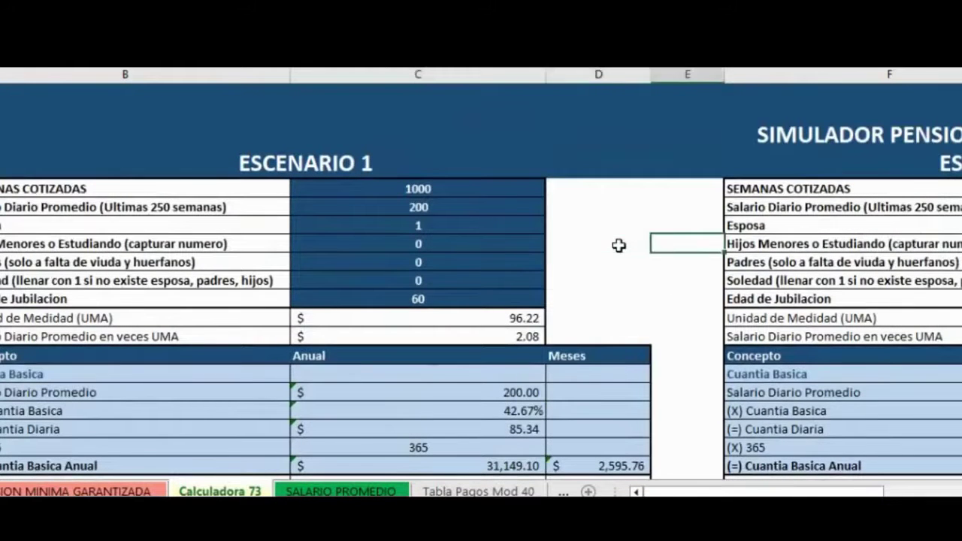
{"action": "key", "text": "Up"}
{"action": "key", "text": "Up"}
{"action": "key", "text": "Up"}
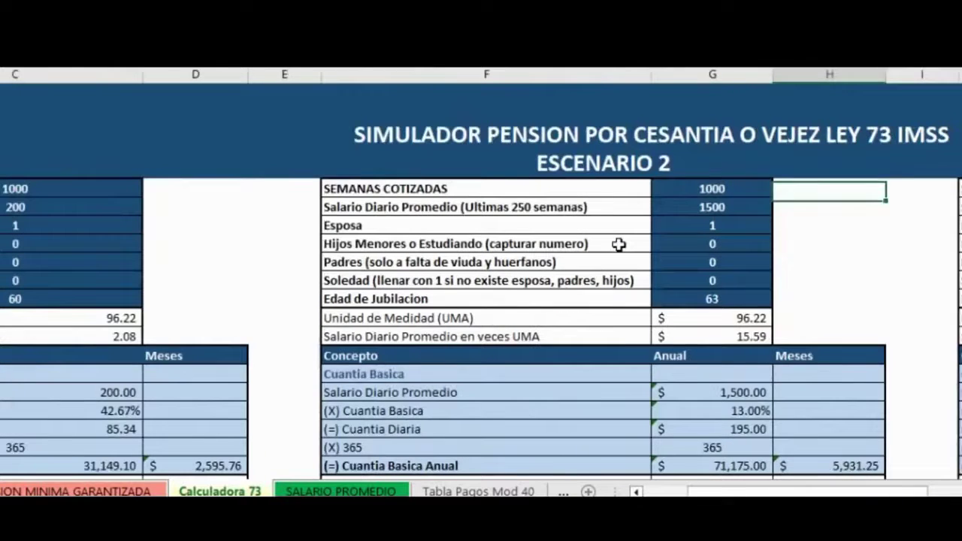
{"action": "key", "text": "Left"}
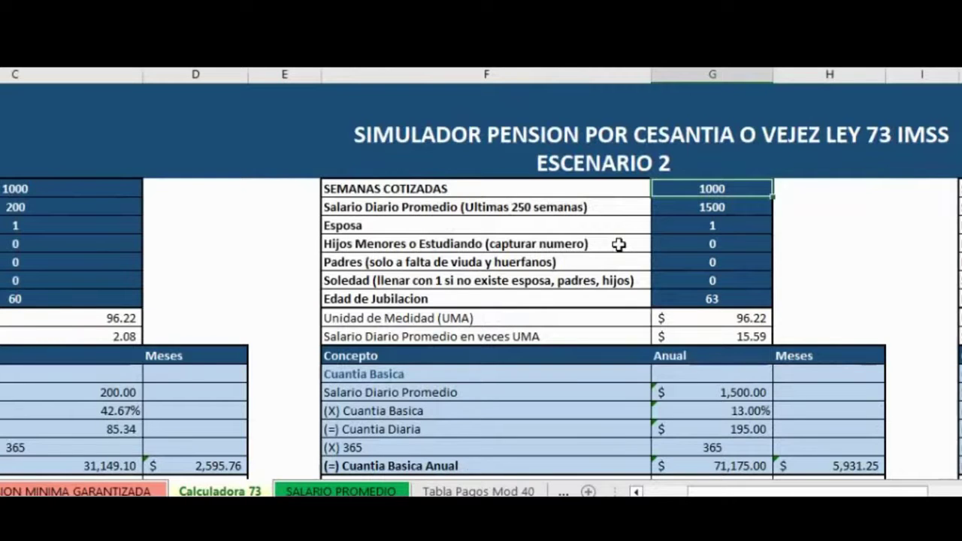
{"action": "type", "text": "1156"}
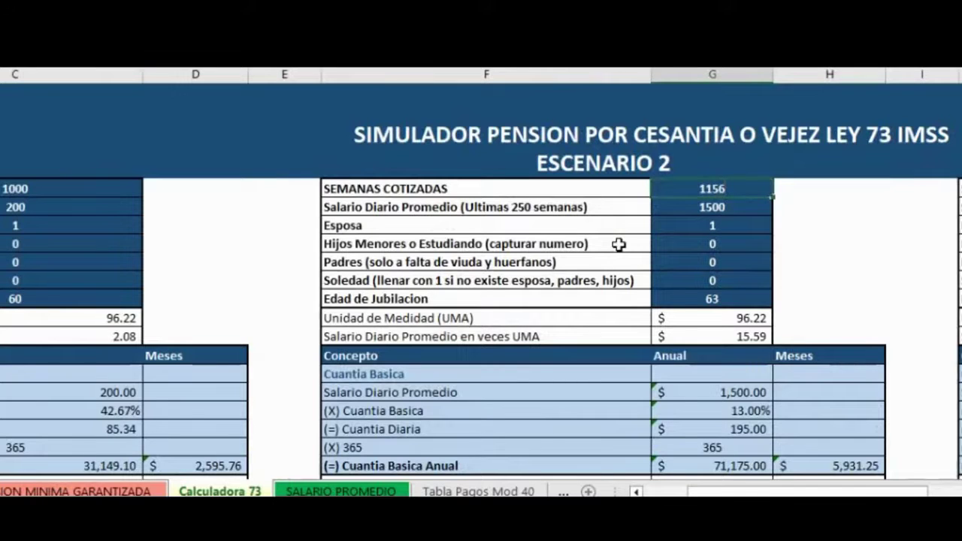
{"action": "key", "text": "Return"}
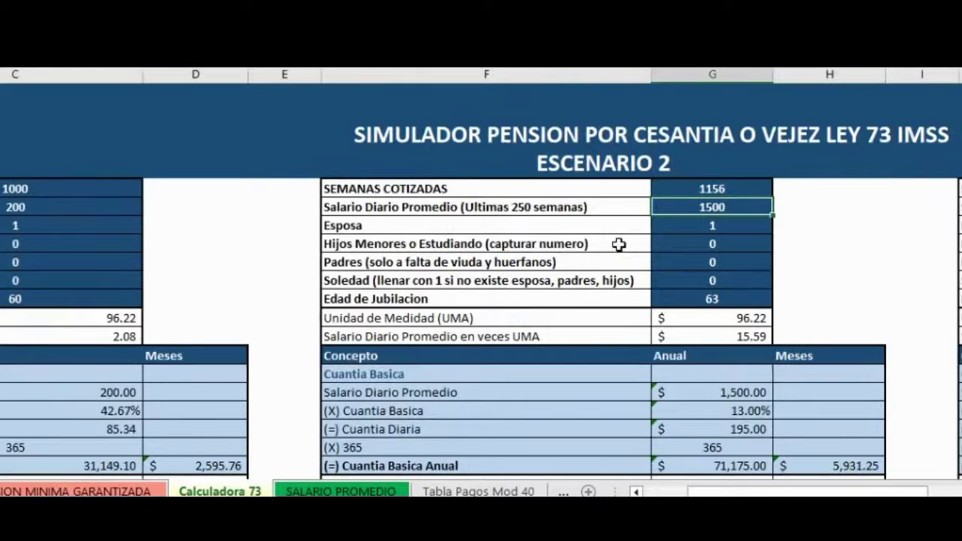
- On the SALARIO PROMEDIO sheet, check the first row's start date, end date and Salario Base de Cotizacion cells
{"action": "left_click", "coordinate": [370, 490]}
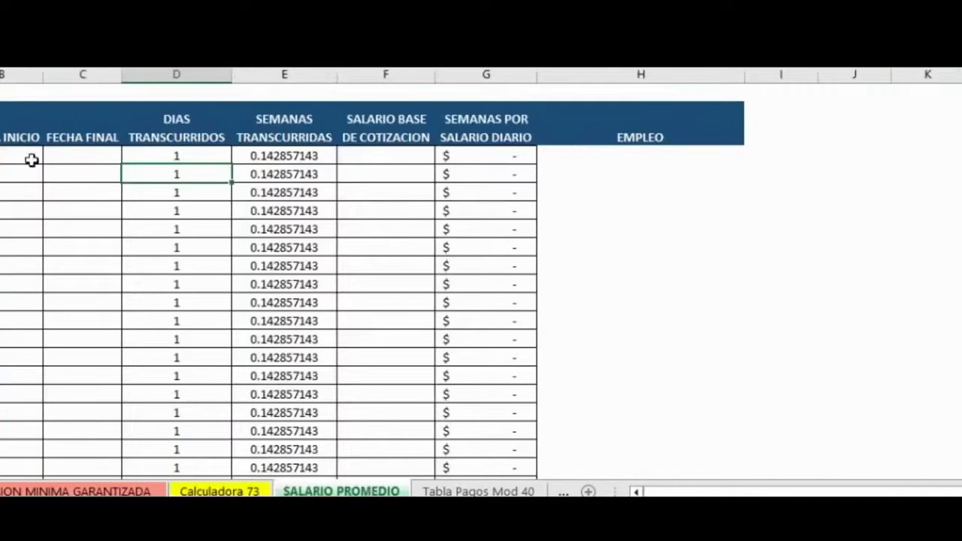
{"action": "left_click", "coordinate": [32, 158]}
{"action": "left_click", "coordinate": [79, 153]}
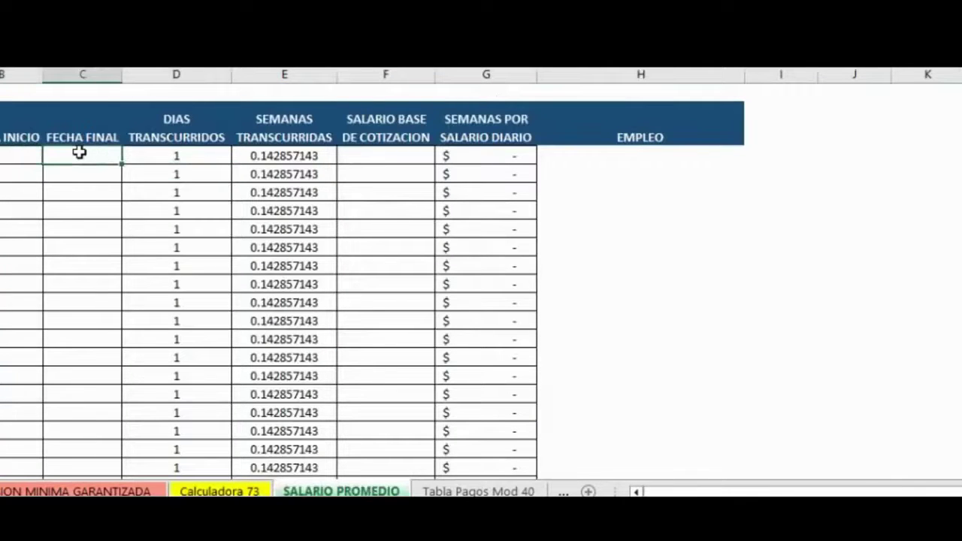
{"action": "left_click", "coordinate": [371, 162]}
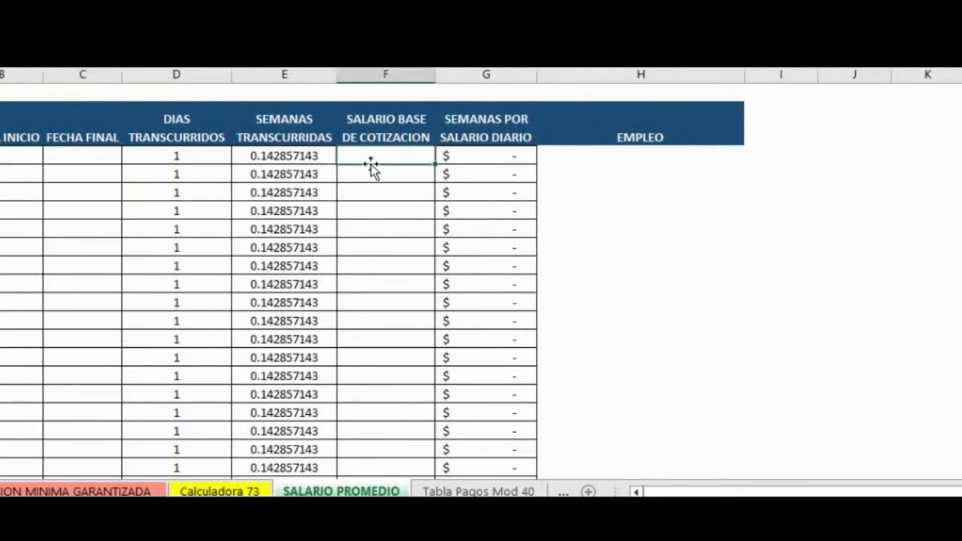
- Return to the Calculadora 73 sheet and review the Escenario 2 inputs from Salario Diario Promedio to Edad de Jubilacion
{"action": "left_click", "coordinate": [255, 491]}
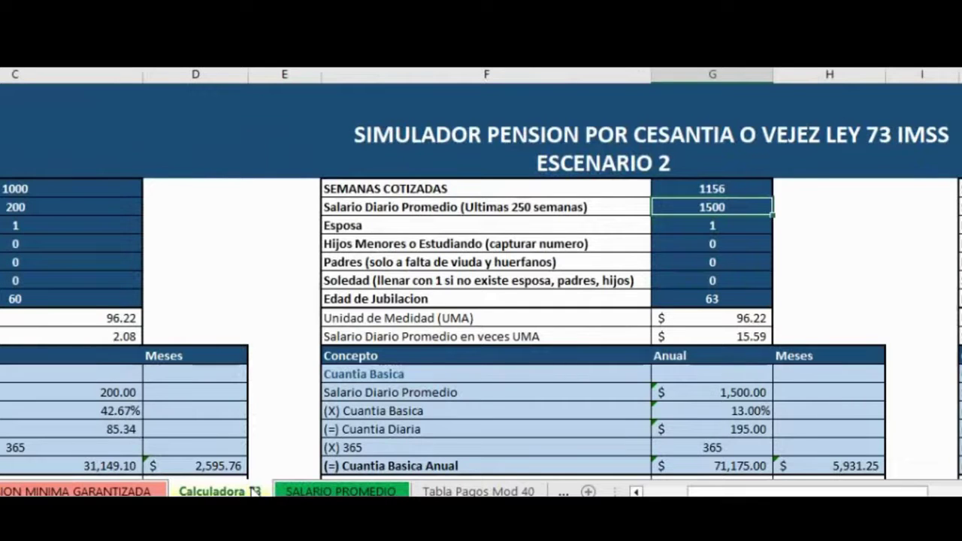
{"action": "key", "text": "Down"}
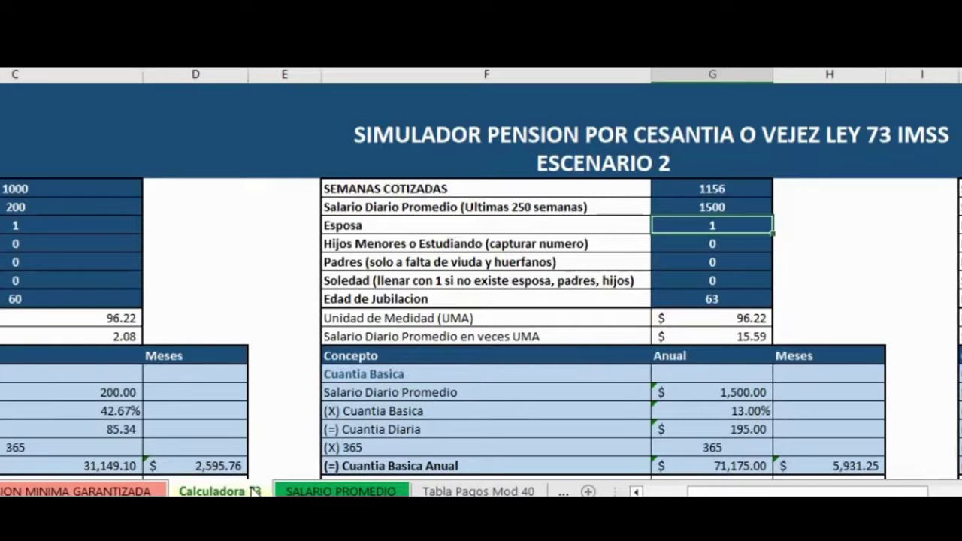
{"action": "key", "text": "Down"}
{"action": "key", "text": "Down"}
{"action": "key", "text": "Down"}
{"action": "key", "text": "Down"}
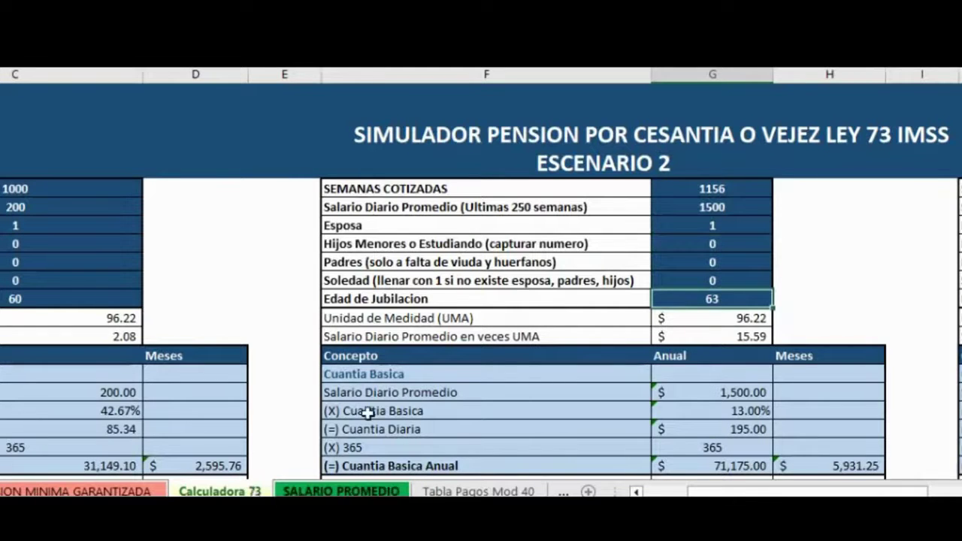
- Examine the Escenario 2 results, checking the monthly Pension x Cesantia en Edad Avanzada and the Monto a recibir escenario 2
{"action": "scroll", "coordinate": [502, 382], "scroll_direction": "down", "scroll_amount": 5}
{"action": "scroll", "coordinate": [502, 382], "scroll_direction": "down", "scroll_amount": 10}
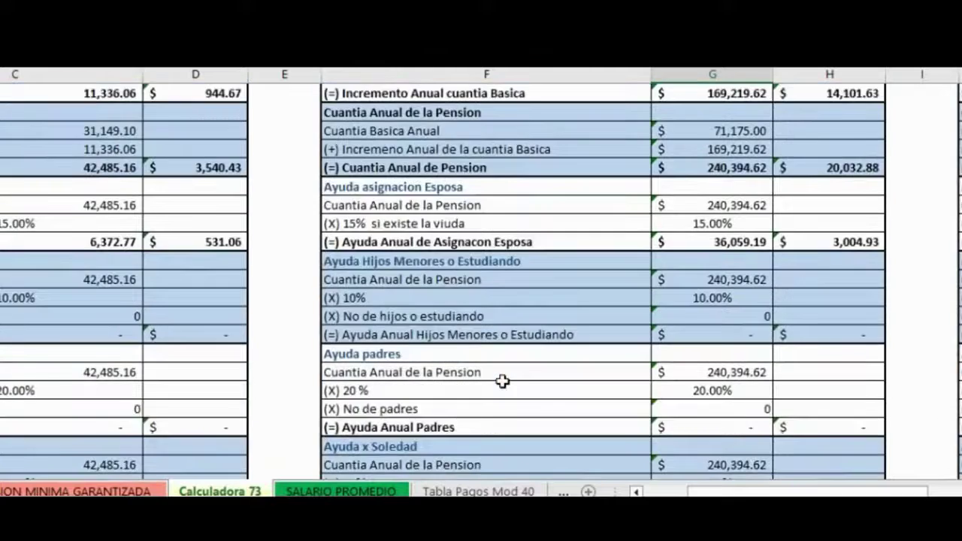
{"action": "scroll", "coordinate": [502, 382], "scroll_direction": "down", "scroll_amount": 3}
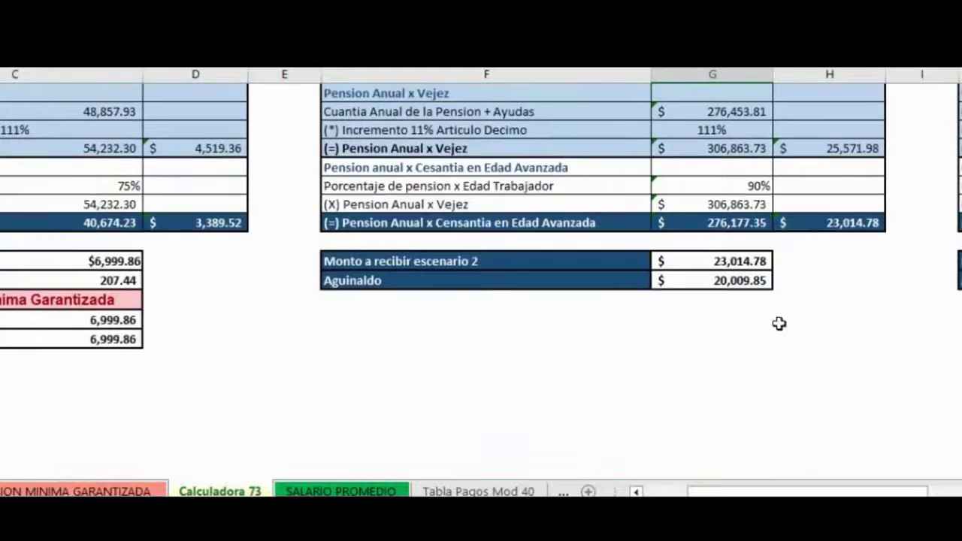
{"action": "left_click", "coordinate": [816, 225]}
{"action": "left_click", "coordinate": [817, 226]}
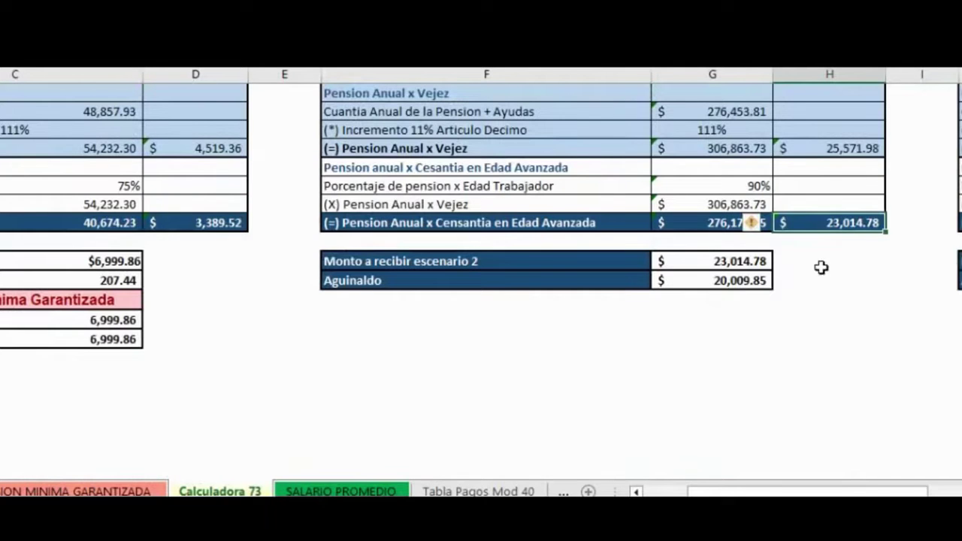
{"action": "left_click", "coordinate": [798, 264]}
{"action": "left_click", "coordinate": [723, 263]}
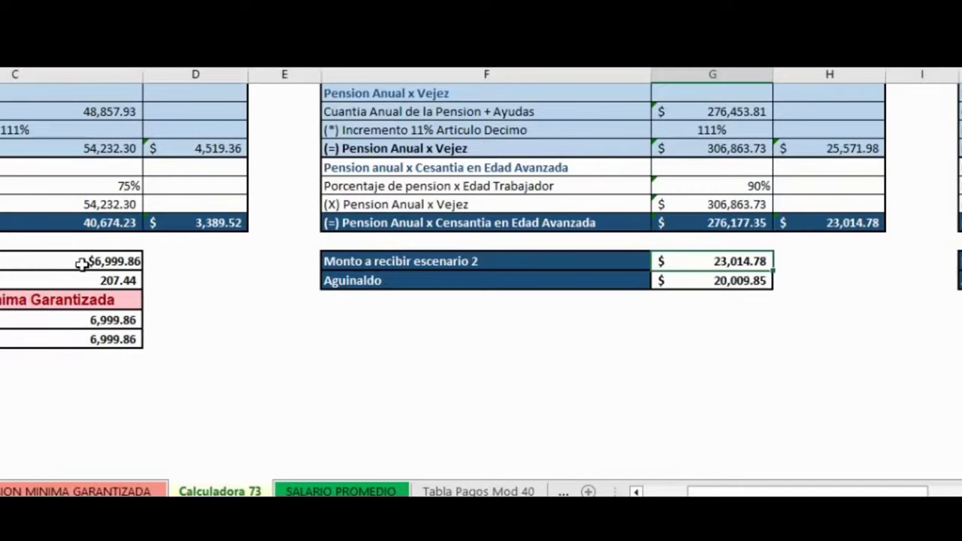
- Open the A PRESENTAR TRAB sheet to view the comparison of the pension scenarios and Modalidad 40 investment
{"action": "left_click", "coordinate": [562, 492]}
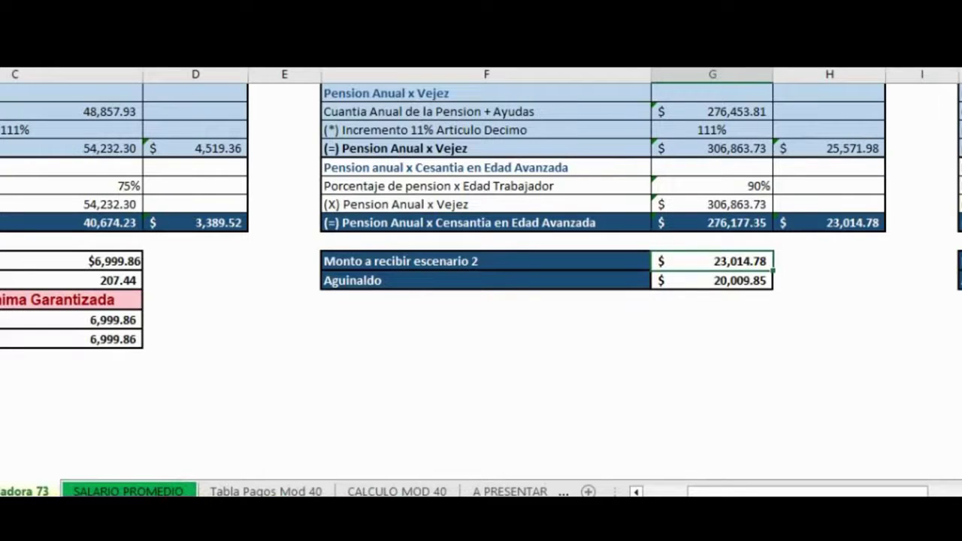
{"action": "left_click", "coordinate": [1, 492]}
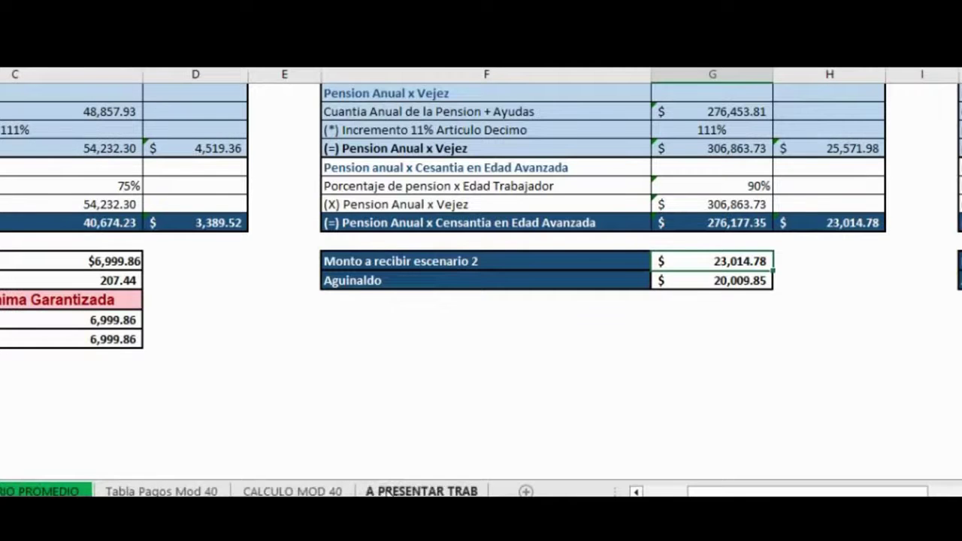
{"action": "left_click", "coordinate": [421, 491]}
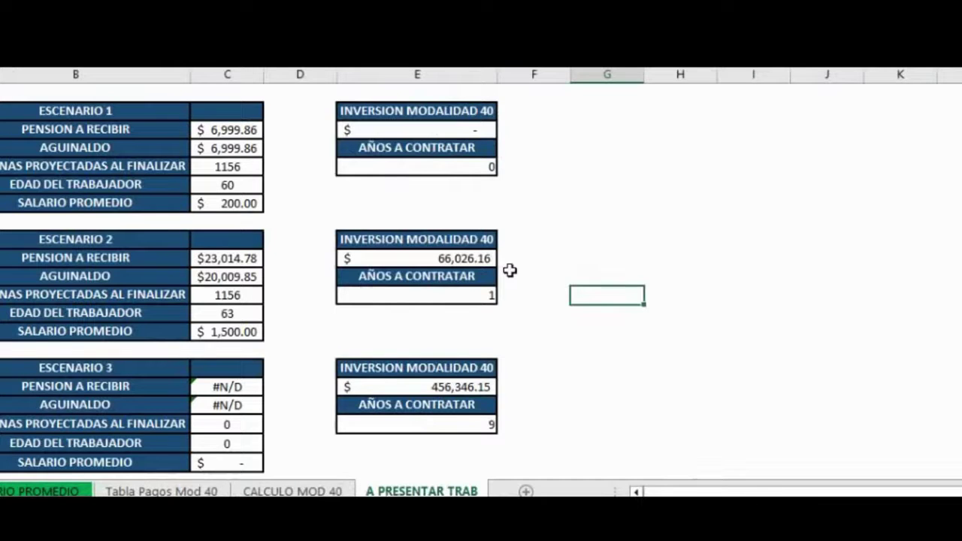
- Check Escenario 1's Inversion Modalidad 40 amount and Años a Contratar
{"action": "left_click", "coordinate": [456, 117]}
{"action": "left_click", "coordinate": [446, 129]}
{"action": "left_click", "coordinate": [435, 172]}
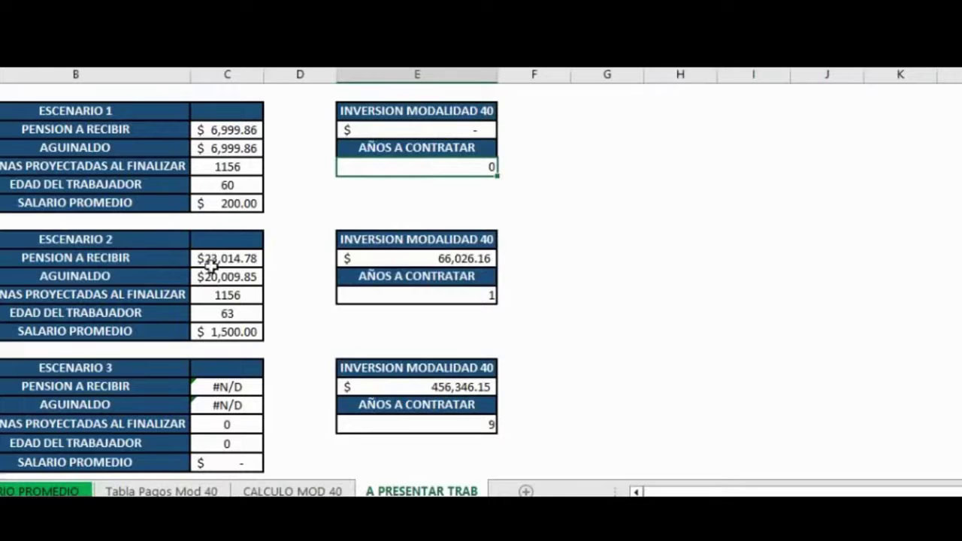
- On the CALCULO MOD 40 sheet, clear Escenario 2's Veces Salario value for 2030
{"action": "left_click", "coordinate": [279, 490]}
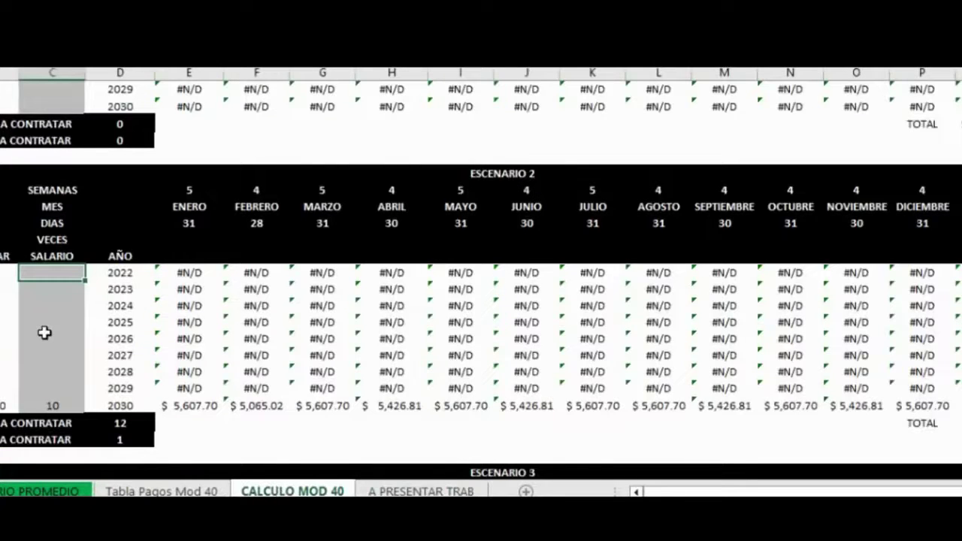
{"action": "key", "text": "Down"}
{"action": "key", "text": "Down"}
{"action": "key", "text": "Down"}
{"action": "key", "text": "Down"}
{"action": "key", "text": "Down"}
{"action": "key", "text": "Down"}
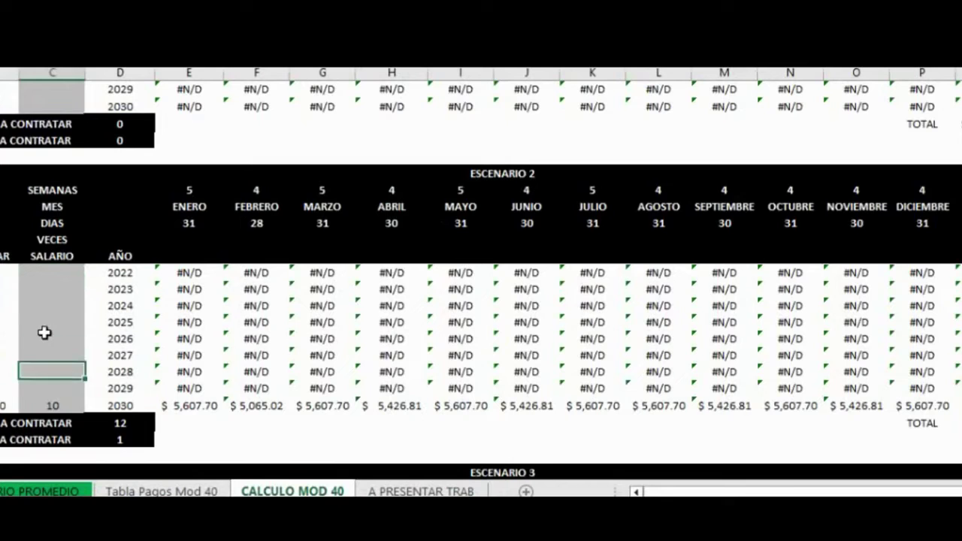
{"action": "key", "text": "Delete"}
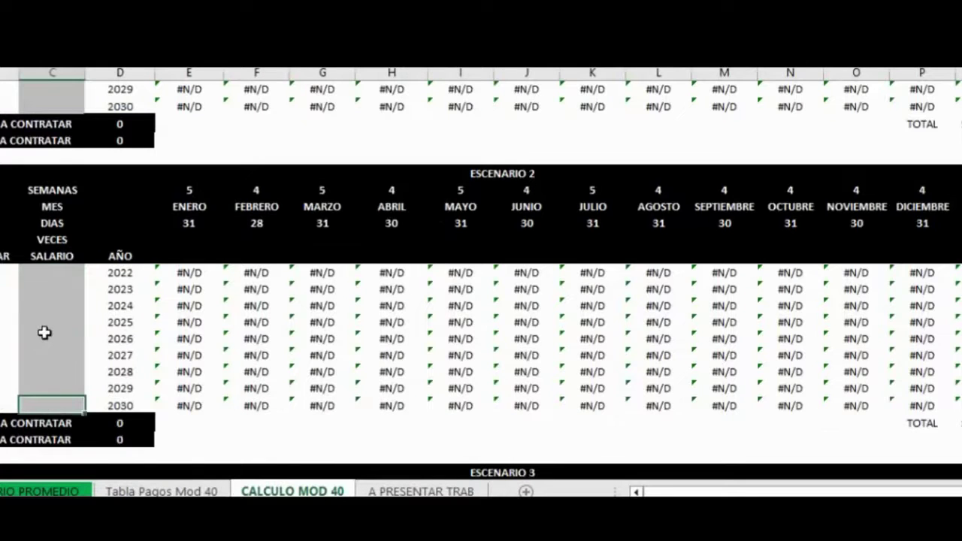
- Set Escenario 2's Veces Salario to 10 for each of the years 2023, 2024 and 2025
{"action": "key", "text": "Up"}
{"action": "key", "text": "Up"}
{"action": "key", "text": "Up"}
{"action": "key", "text": "Up"}
{"action": "key", "text": "Up"}
{"action": "key", "text": "Up"}
{"action": "key", "text": "Up"}
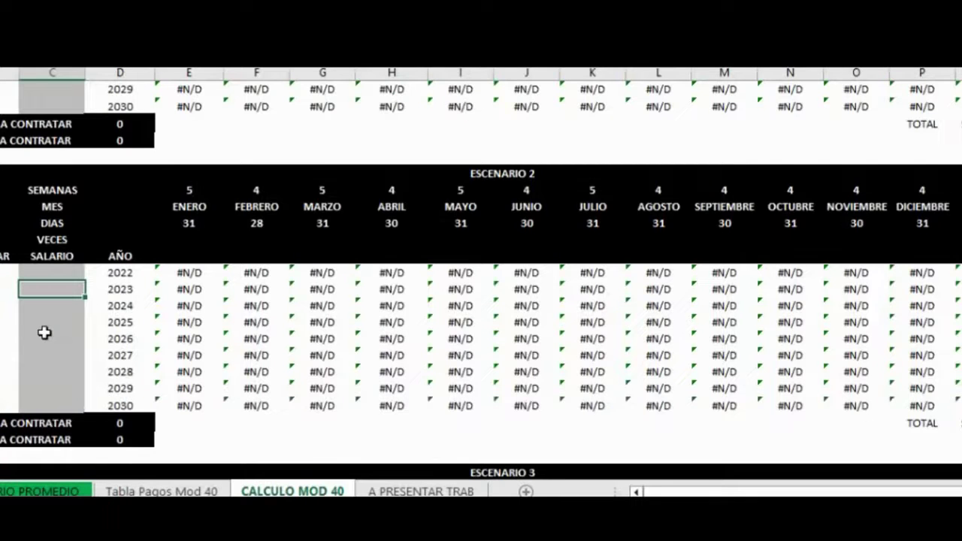
{"action": "type", "text": "10"}
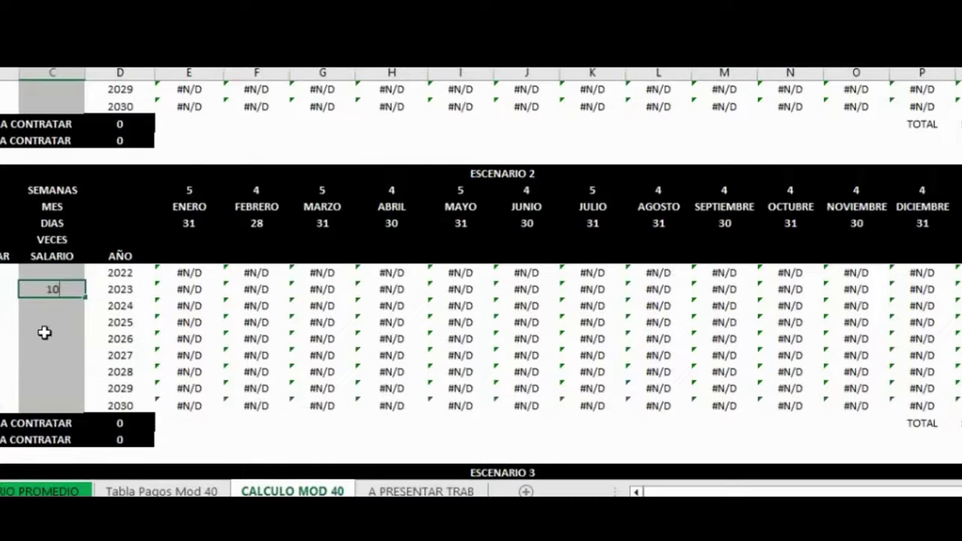
{"action": "key", "text": "Return"}
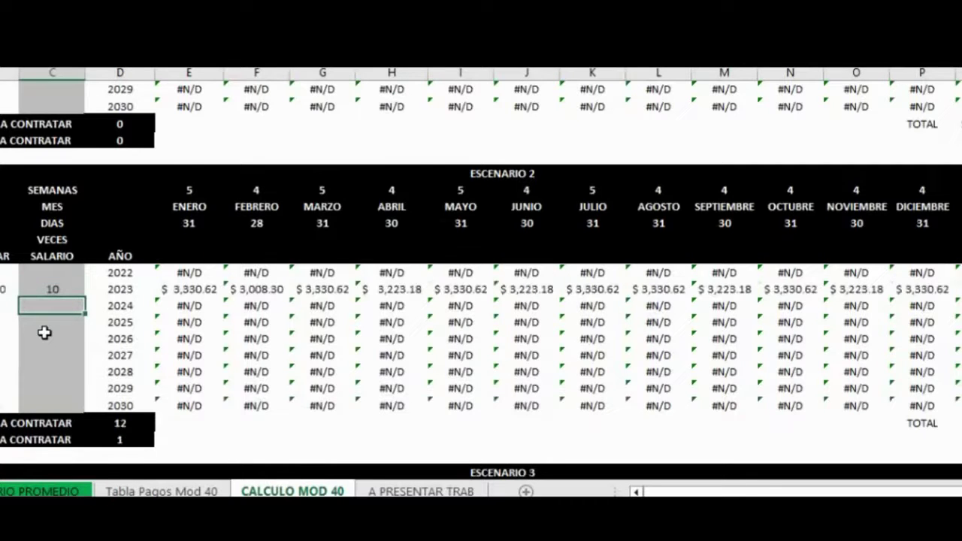
{"action": "type", "text": "10"}
{"action": "key", "text": "Return"}
{"action": "type", "text": "10"}
{"action": "key", "text": "Return"}
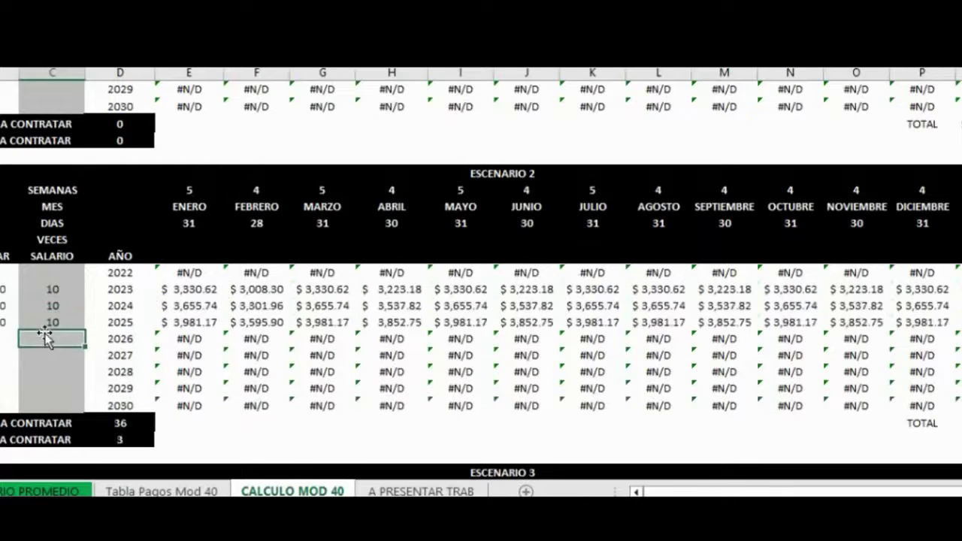
- Review Escenario 2 on the A PRESENTAR TRAB sheet, from the Modalidad 40 investment and years to the pension, Aguinaldo, age and Salario Promedio
{"action": "left_click", "coordinate": [418, 492]}
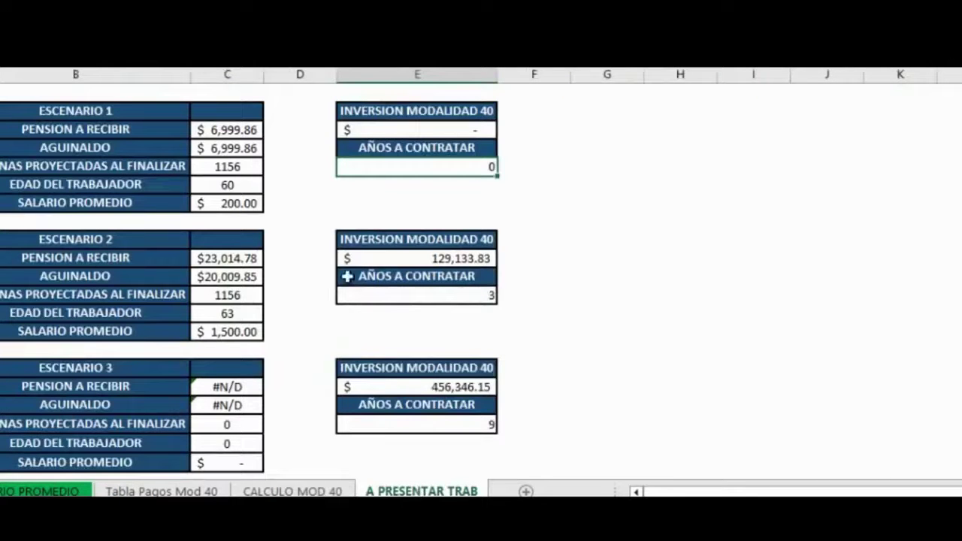
{"action": "left_click", "coordinate": [380, 257]}
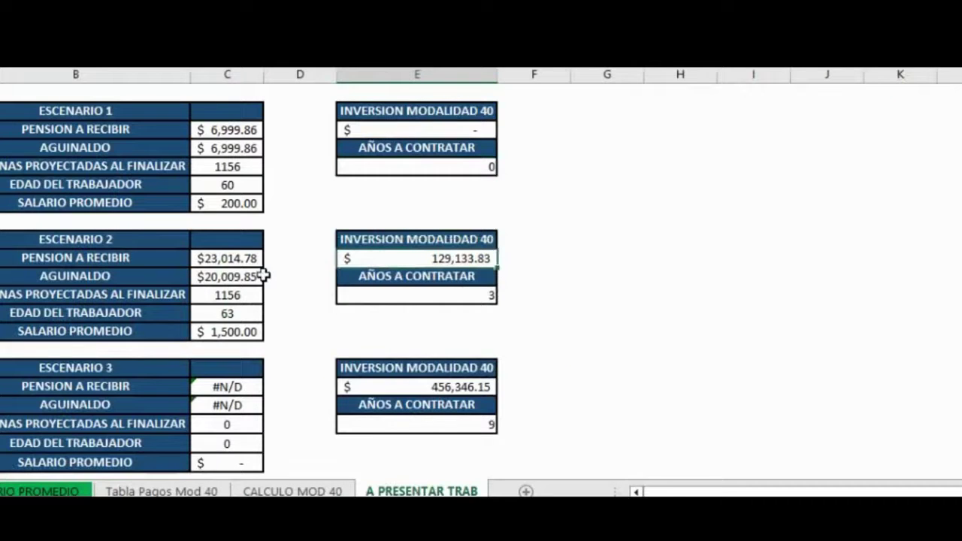
{"action": "left_click", "coordinate": [350, 297]}
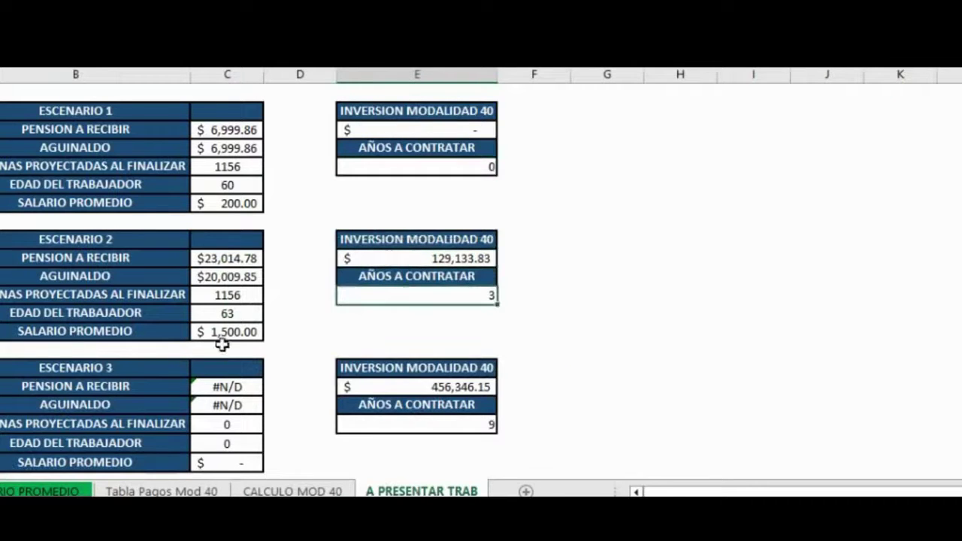
{"action": "left_click", "coordinate": [227, 258]}
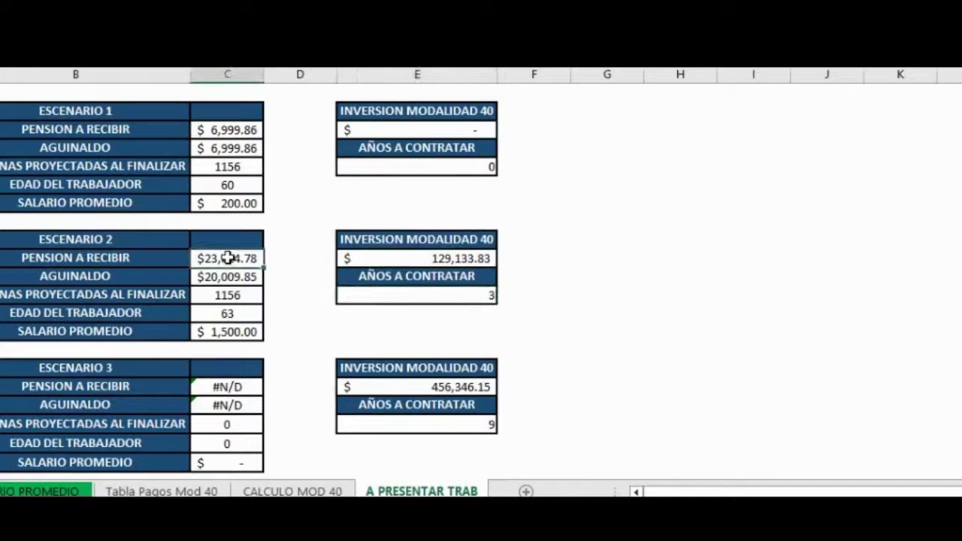
{"action": "left_click", "coordinate": [243, 277], "text": "shift"}
{"action": "key", "text": "ctrl+c"}
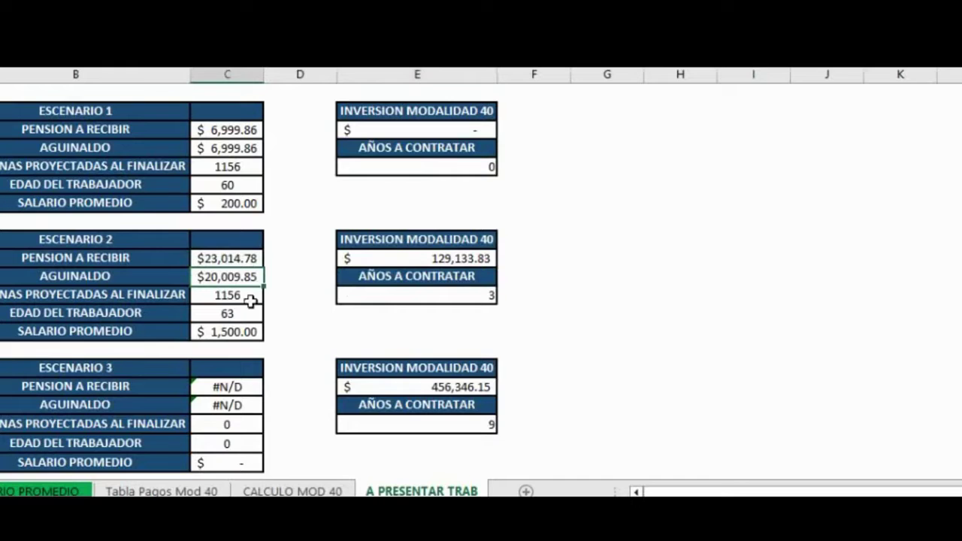
{"action": "left_click", "coordinate": [243, 311]}
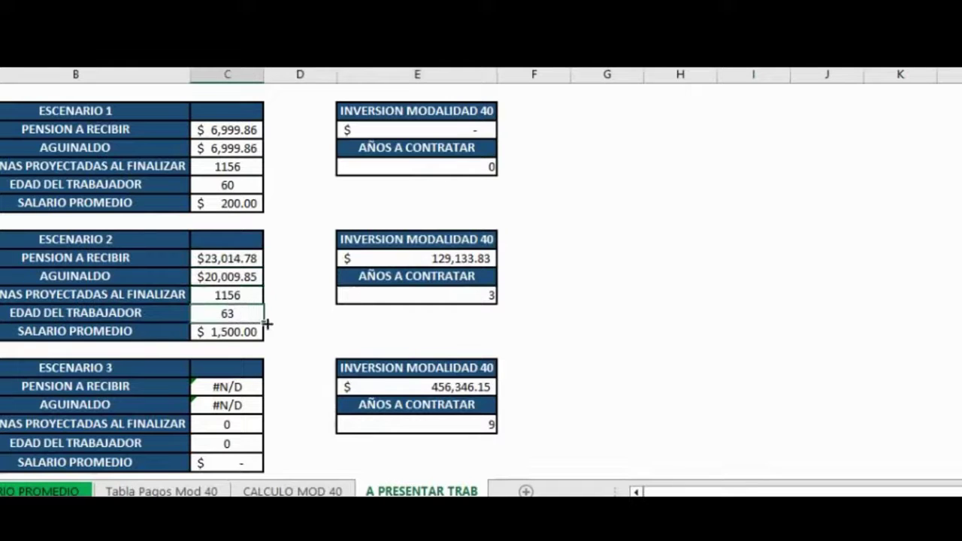
{"action": "left_click", "coordinate": [228, 331]}
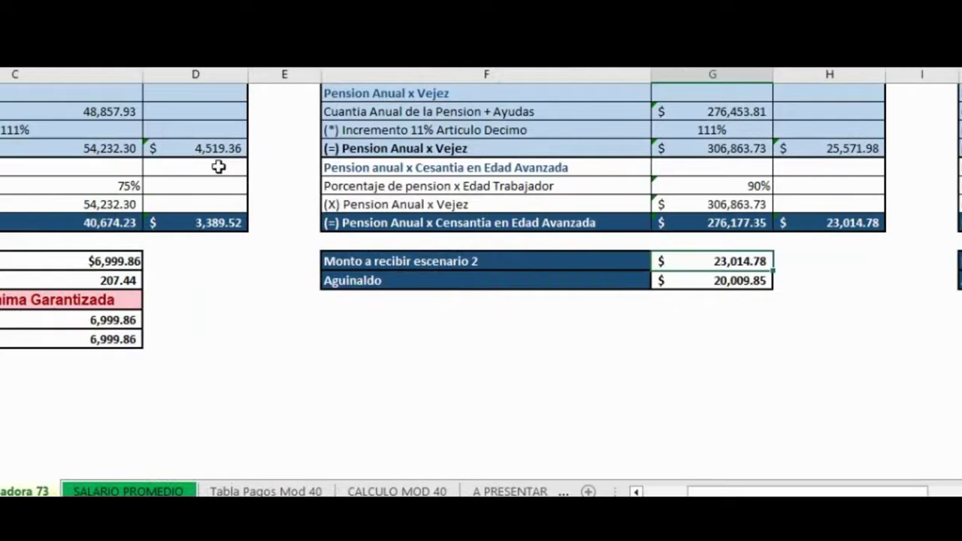
- In Escenario 3 on the Calculadora 73 sheet, set Semanas Cotizadas to 1052 and Salario Diario Promedio to 700
{"action": "scroll", "coordinate": [859, 335], "scroll_direction": "up", "scroll_amount": 15}
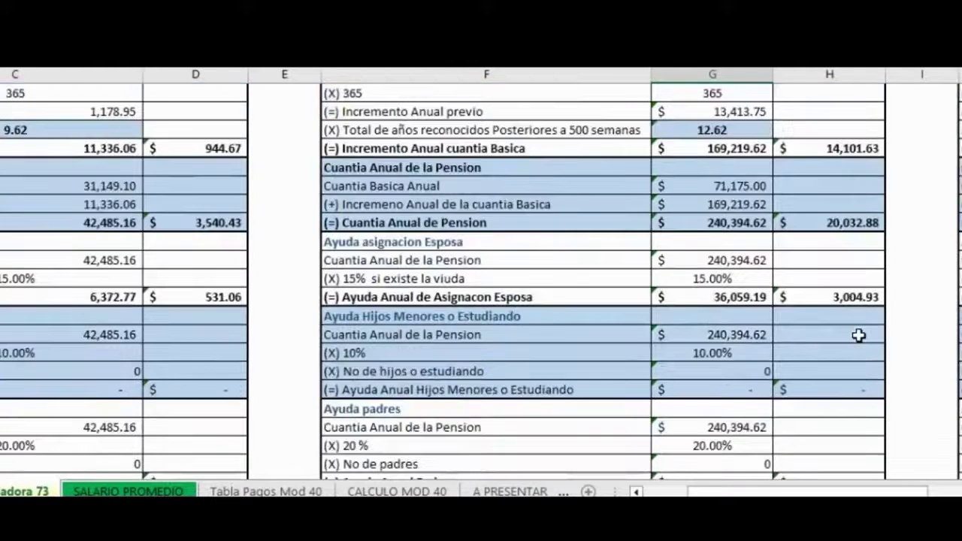
{"action": "left_click", "coordinate": [889, 223]}
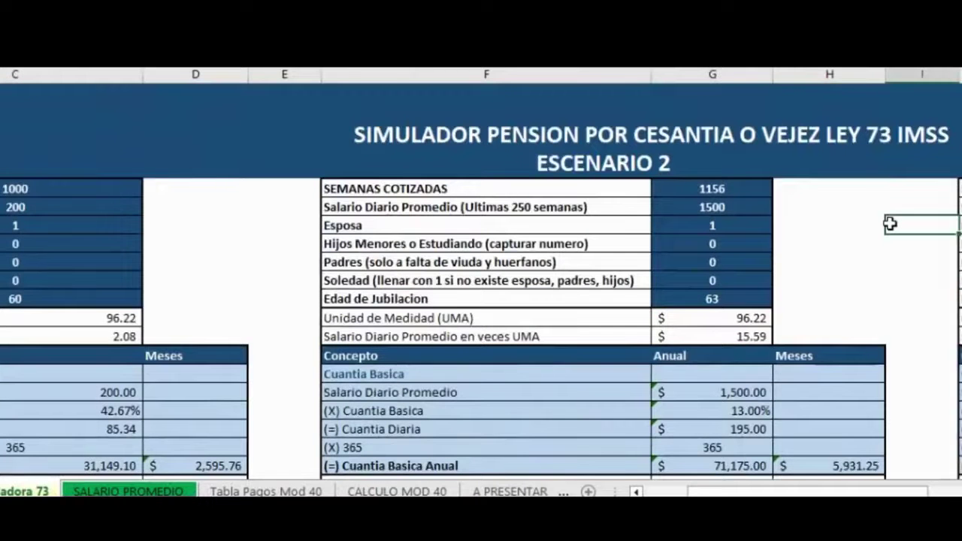
{"action": "key", "text": "Right"}
{"action": "key", "text": "Right"}
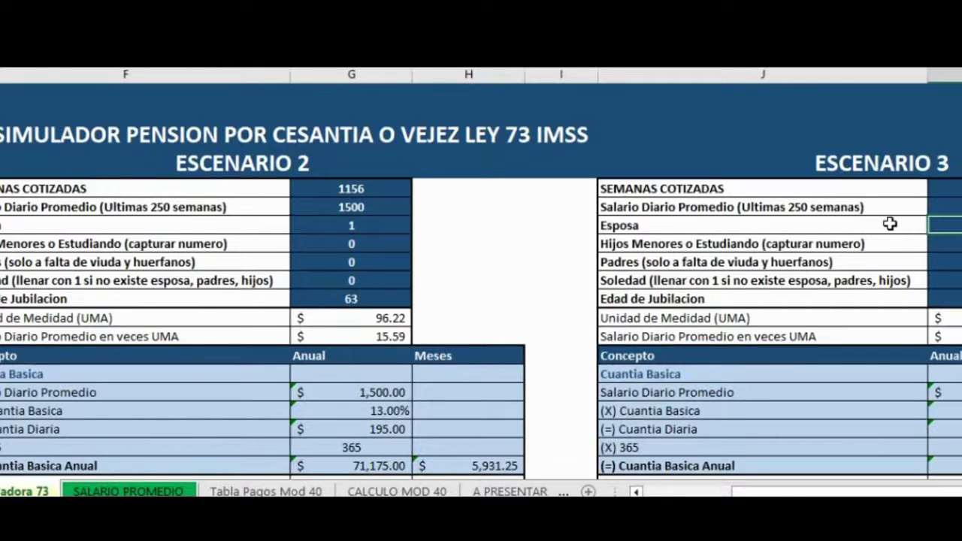
{"action": "key", "text": "Up"}
{"action": "key", "text": "Up"}
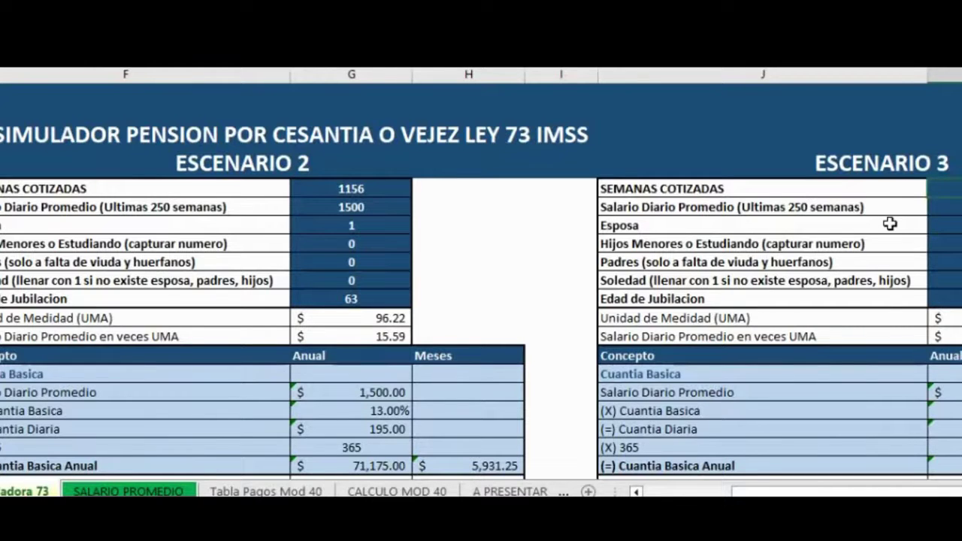
{"action": "key", "text": "Down"}
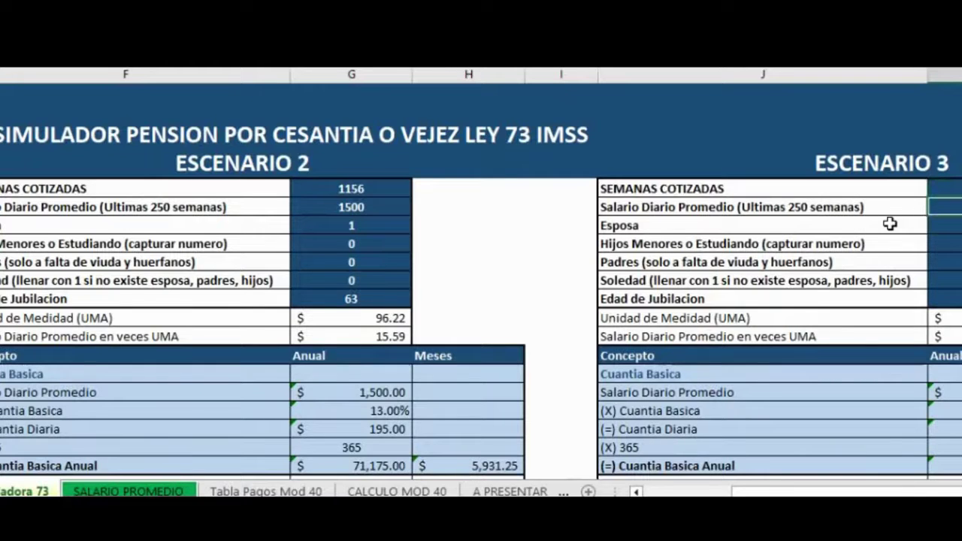
{"action": "key", "text": "Return"}
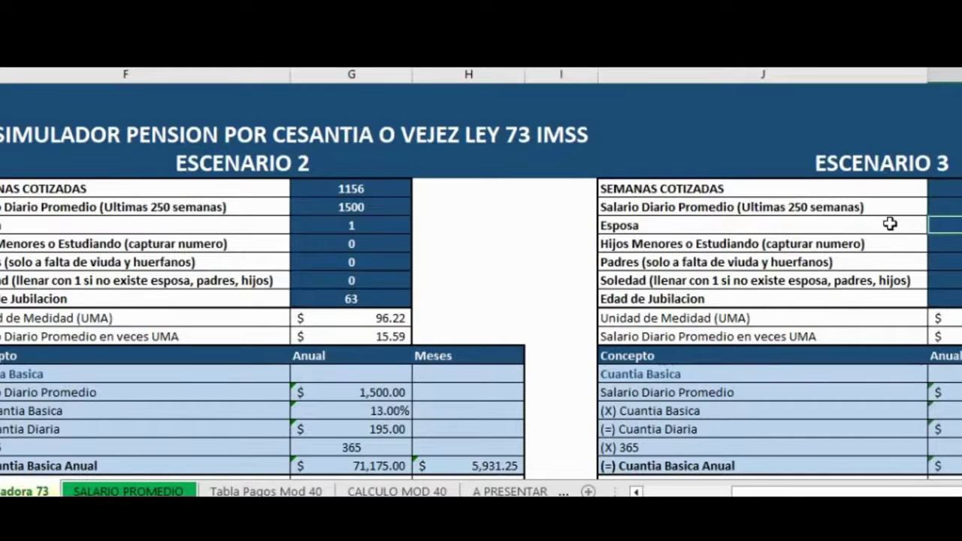
- Complete Escenario 3's family fields, with Padres and Soledad at 0, and set Edad de Jubilacion to 61
{"action": "key", "text": "Return"}
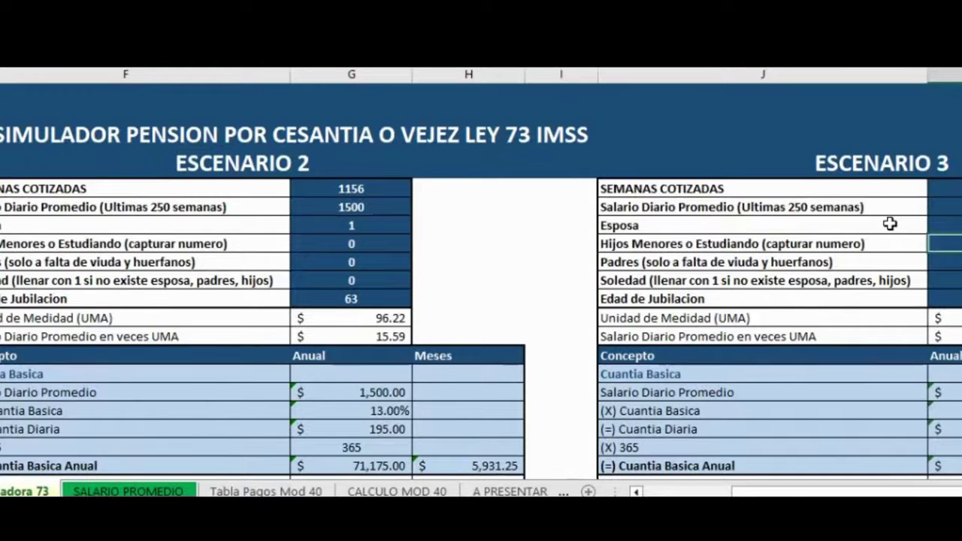
{"action": "key", "text": "Return"}
{"action": "key", "text": "Down"}
{"action": "key", "text": "Up"}
{"action": "type", "text": "0"}
{"action": "key", "text": "Return"}
{"action": "type", "text": "0"}
{"action": "key", "text": "Return"}
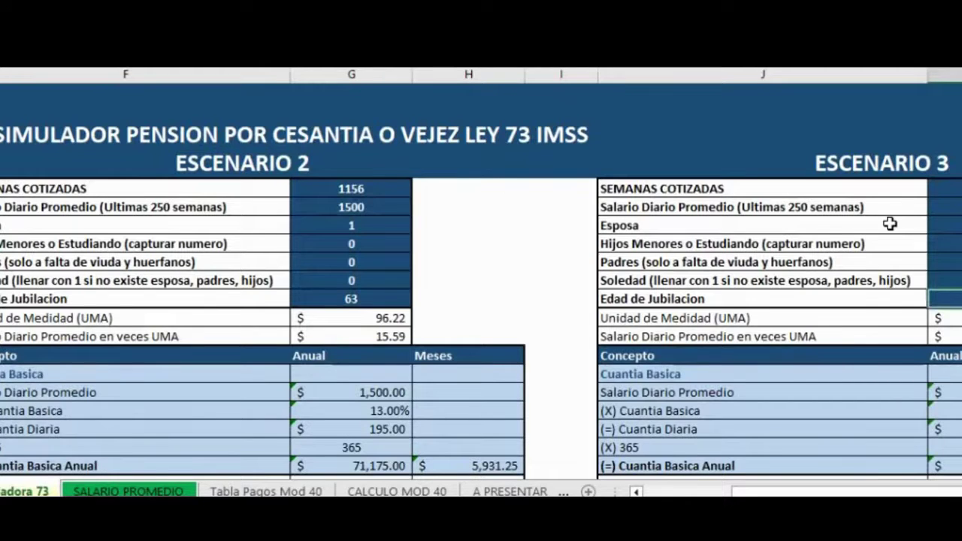
{"action": "type", "text": "6"}
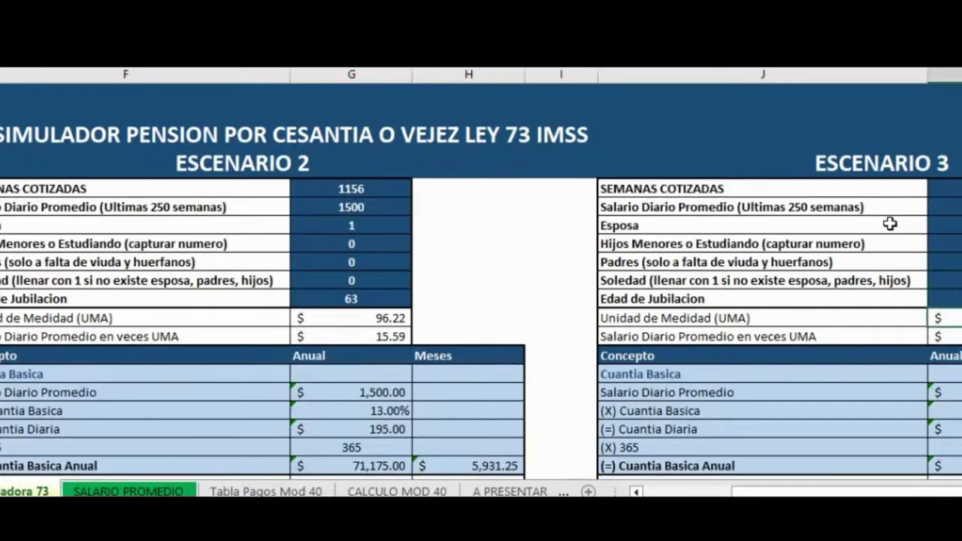
- Check Escenario 3's Monto a recibir and Aguinaldo, and view its summary on the A PRESENTAR TRAB sheet
{"action": "scroll", "coordinate": [901, 285], "scroll_direction": "down", "scroll_amount": 1}
{"action": "scroll", "coordinate": [901, 285], "scroll_direction": "down", "scroll_amount": 10}
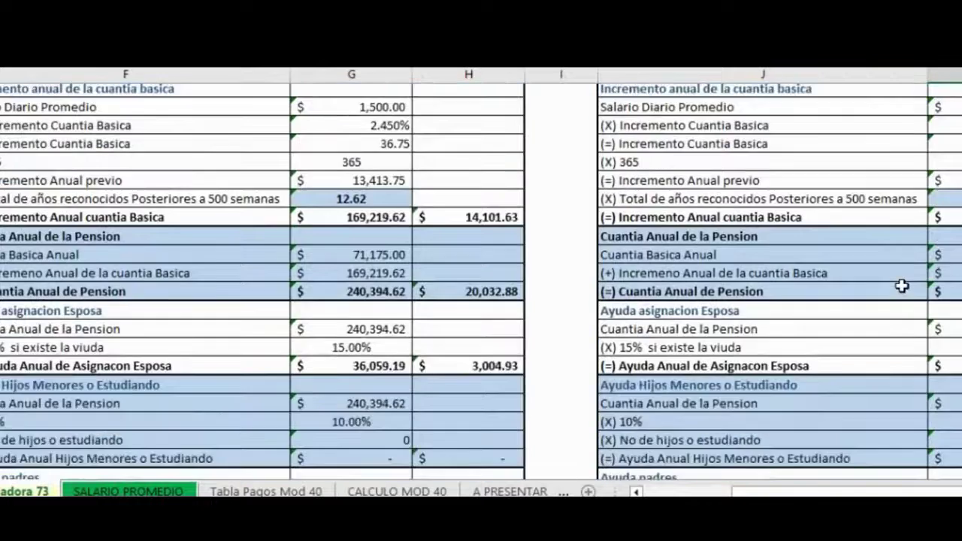
{"action": "scroll", "coordinate": [901, 285], "scroll_direction": "down", "scroll_amount": 5}
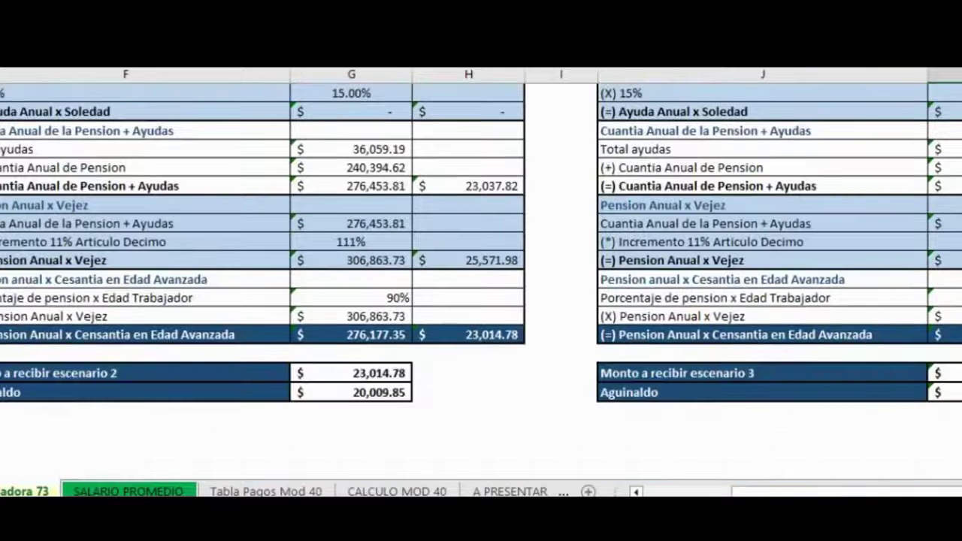
{"action": "left_click", "coordinate": [739, 421]}
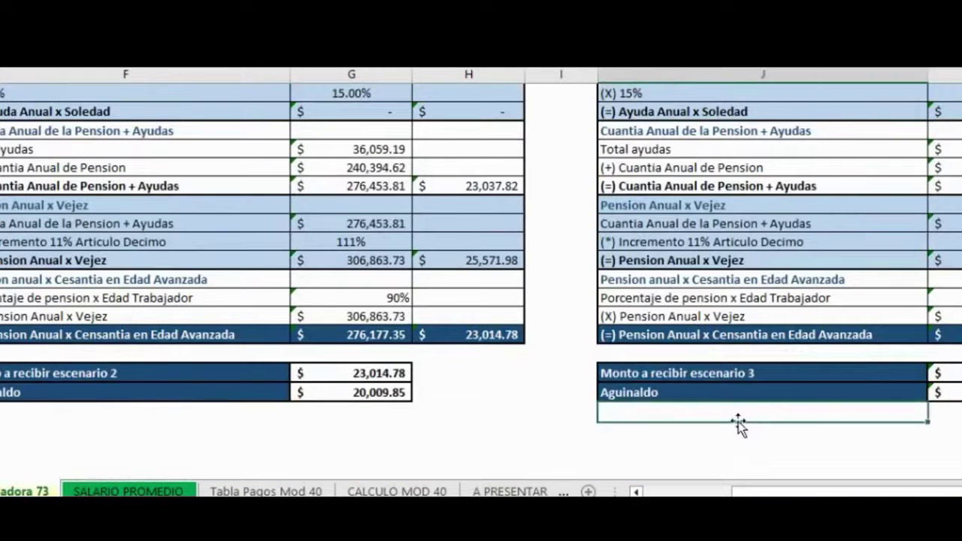
{"action": "key", "text": "Up"}
{"action": "key", "text": "Up"}
{"action": "key", "text": "Right"}
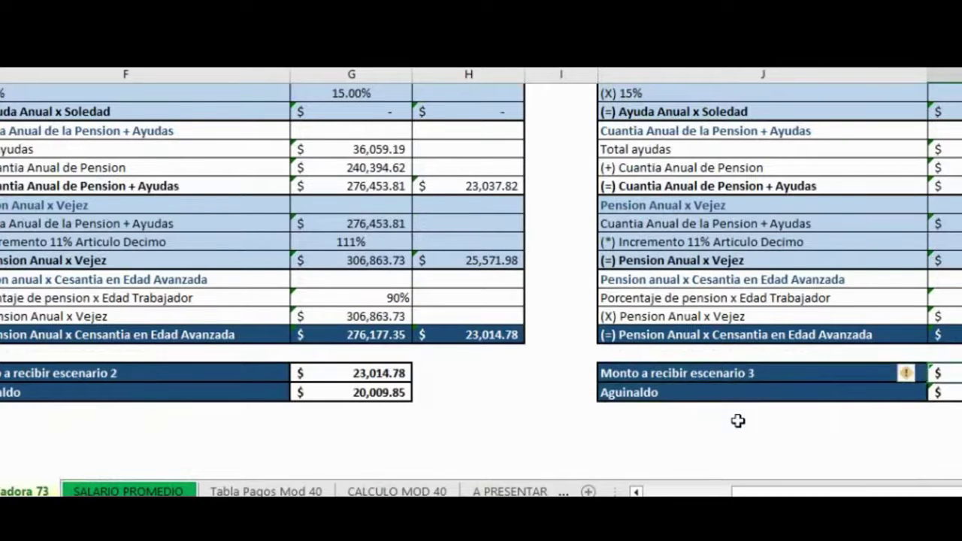
{"action": "key", "text": "Down"}
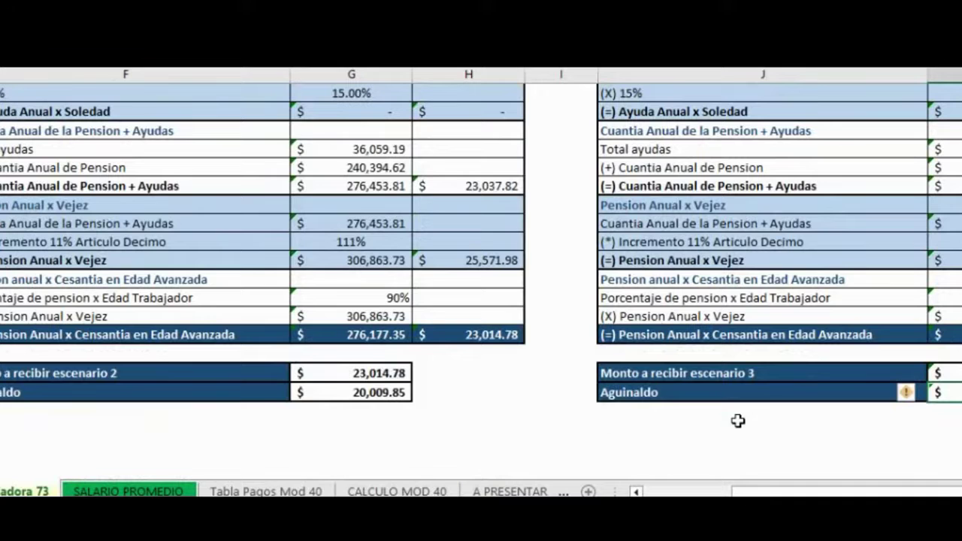
{"action": "left_click", "coordinate": [517, 492]}
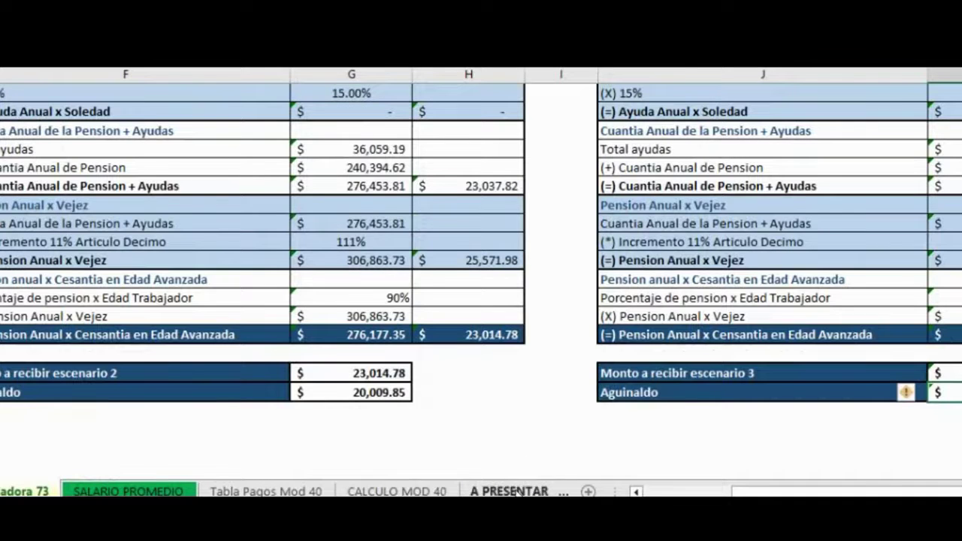
{"action": "scroll", "coordinate": [443, 366], "scroll_direction": "down", "scroll_amount": 1}
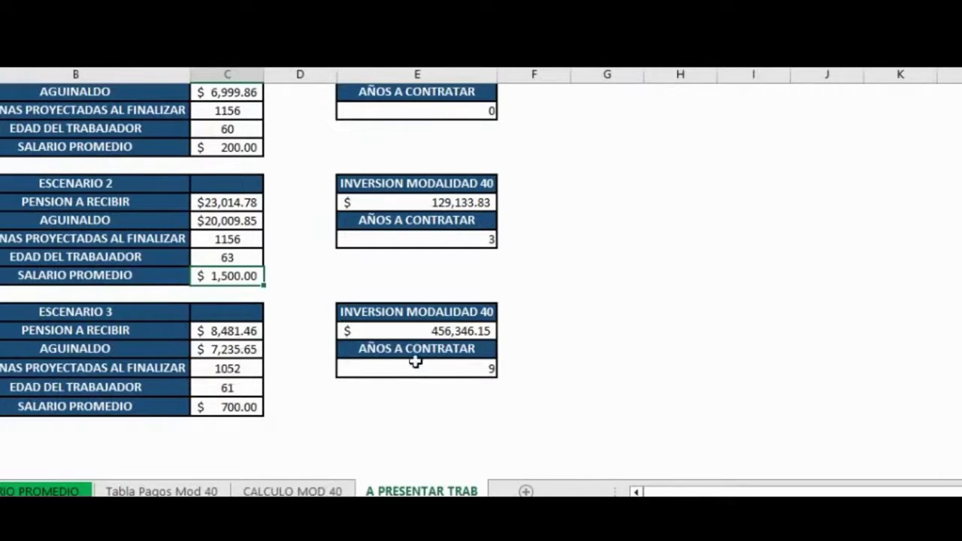
- On the CALCULO MOD 40 sheet, clear Escenario 3's Veces Salario values for 2022 through 2030
{"action": "left_click", "coordinate": [318, 489]}
{"action": "scroll", "coordinate": [181, 343], "scroll_direction": "down", "scroll_amount": 7}
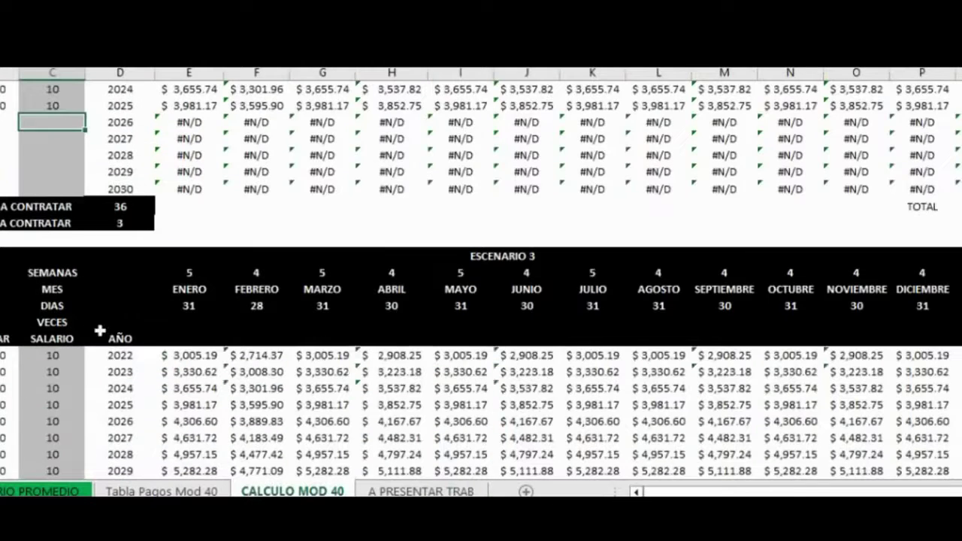
{"action": "left_click_drag", "start_coordinate": [46, 259], "coordinate": [54, 384]}
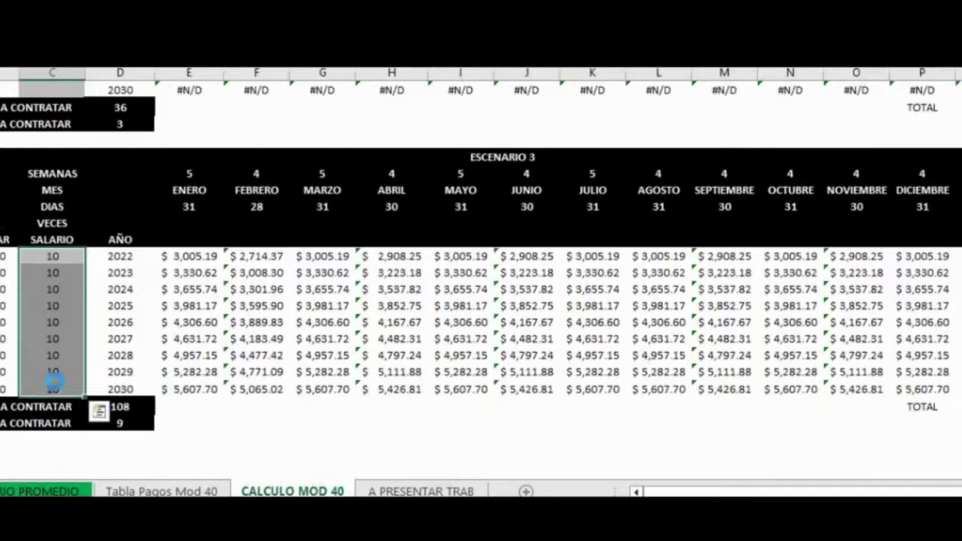
{"action": "key", "text": "Delete"}
- Set Escenario 3's Veces Salario for 2023 to 10 on the CALCULO MOD 40 sheet
{"action": "key", "text": "Down"}
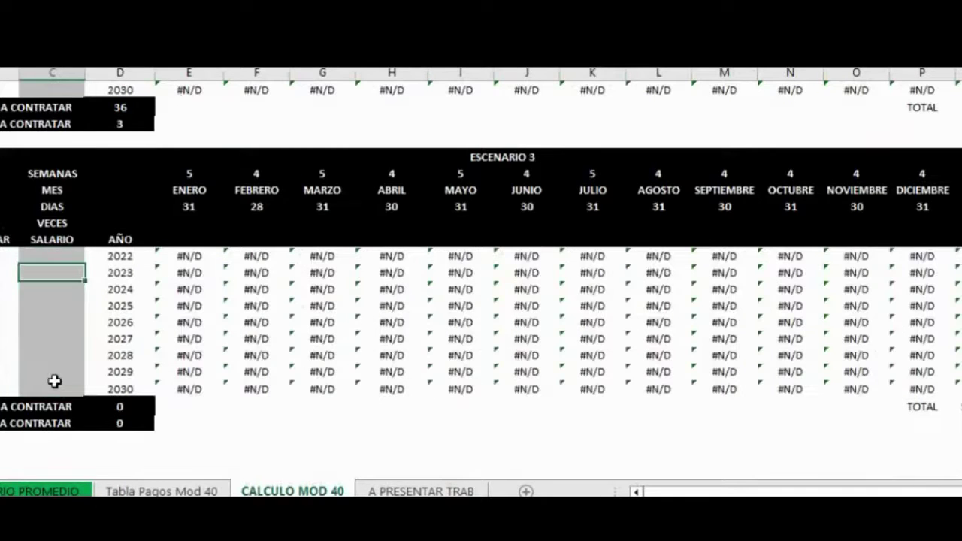
{"action": "type", "text": "10"}
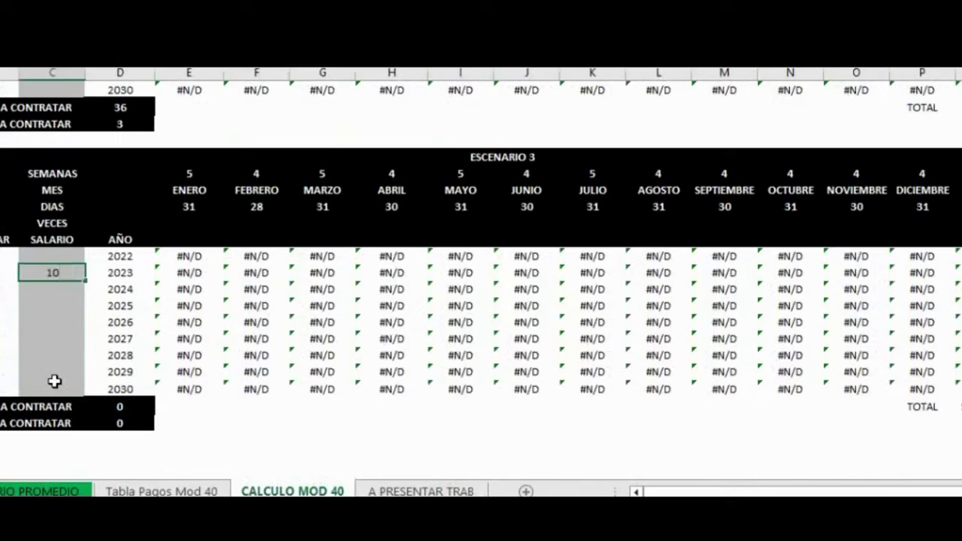
{"action": "key", "text": "Return"}
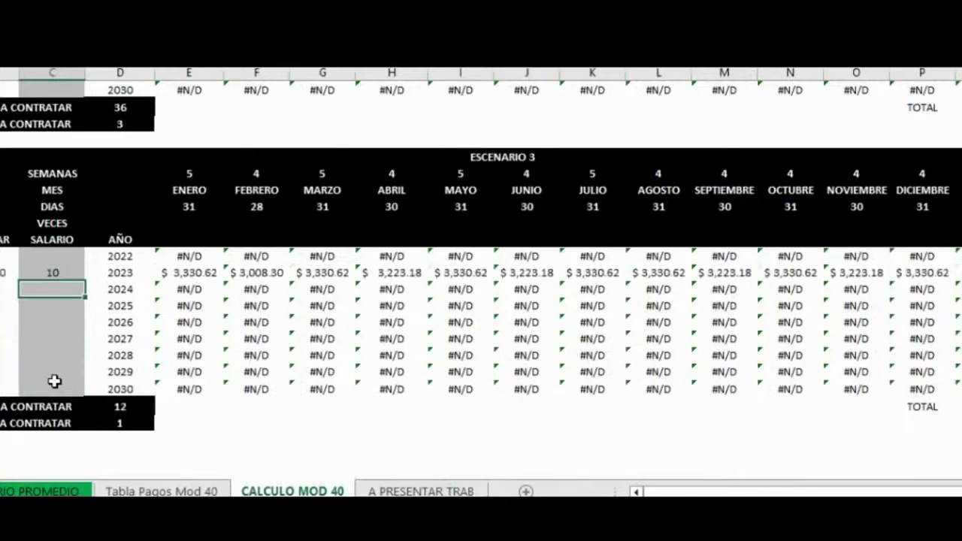
- Review Escenario 3's Inversion Modalidad 40 and Años a Contratar on the A PRESENTAR TRAB sheet
{"action": "left_click", "coordinate": [451, 492]}
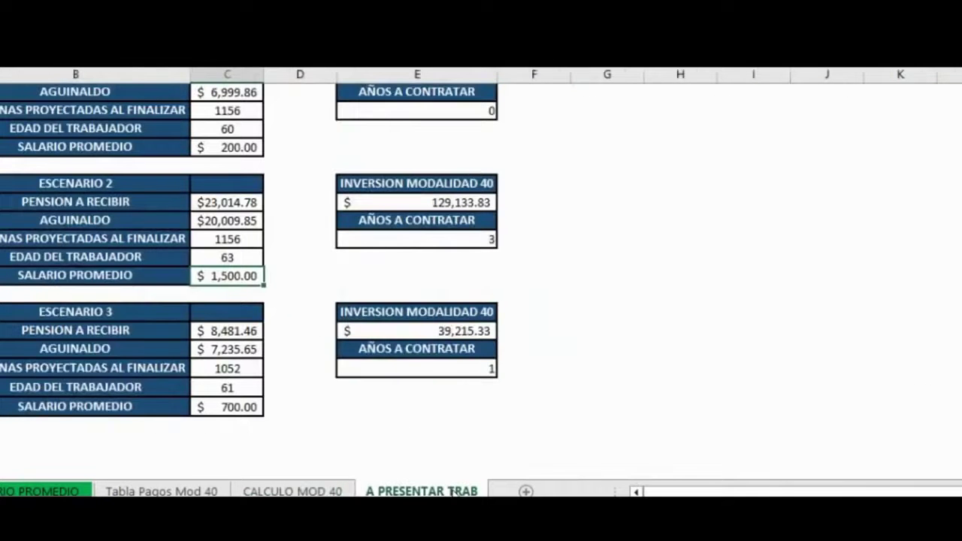
{"action": "left_click", "coordinate": [316, 330]}
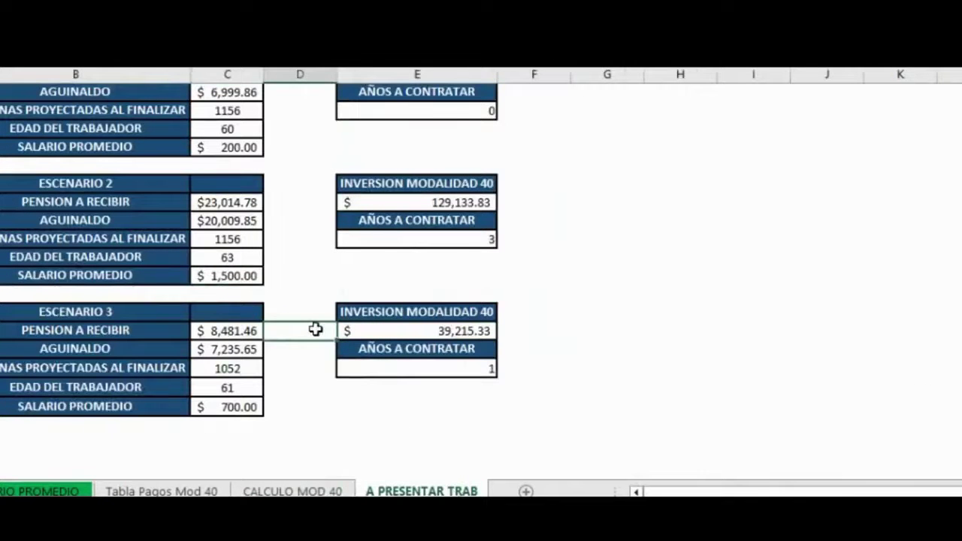
{"action": "key", "text": "Right"}
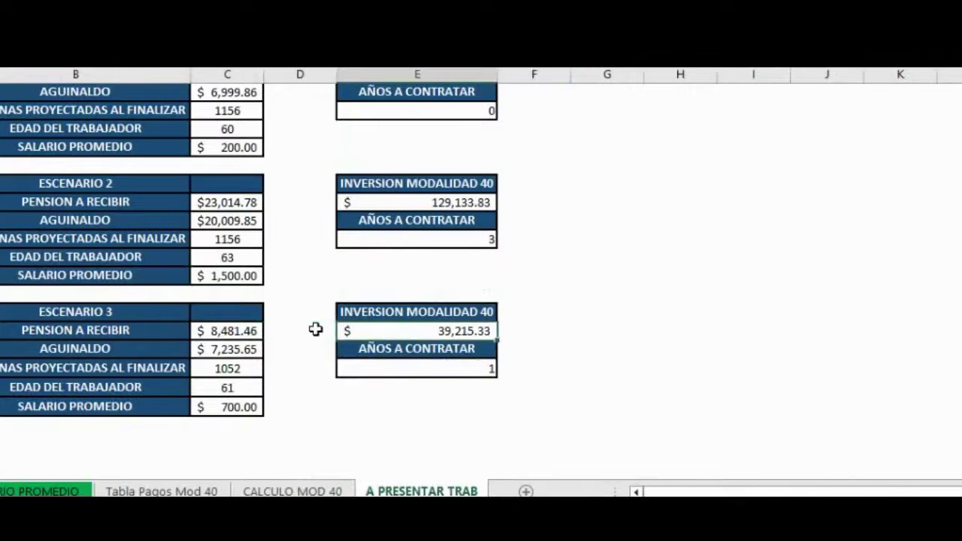
{"action": "key", "text": "Down"}
{"action": "key", "text": "Down"}
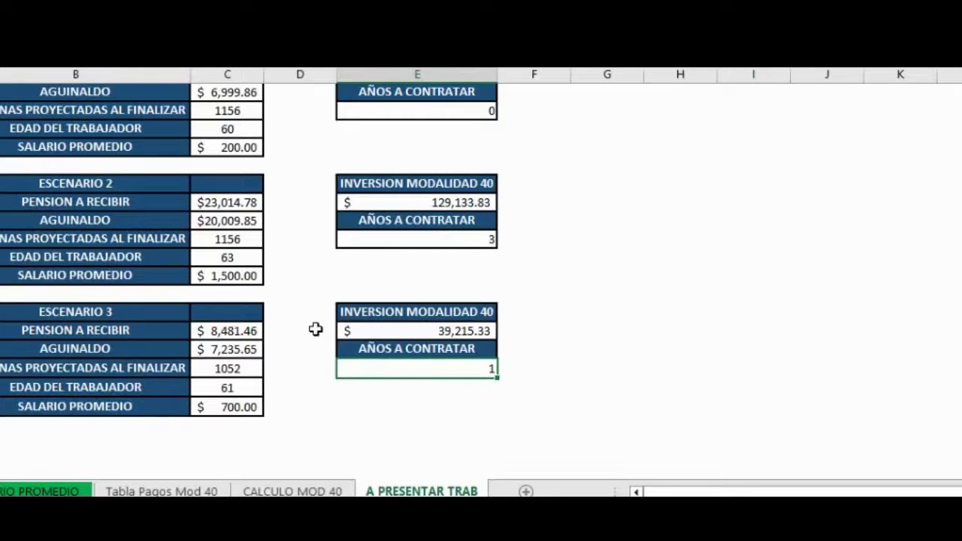
- Return to the Calculadora 73 sheet and examine Escenario 1's Pension Minima Garantizada result alongside the other scenarios' amounts
{"action": "left_click", "coordinate": [42, 490]}
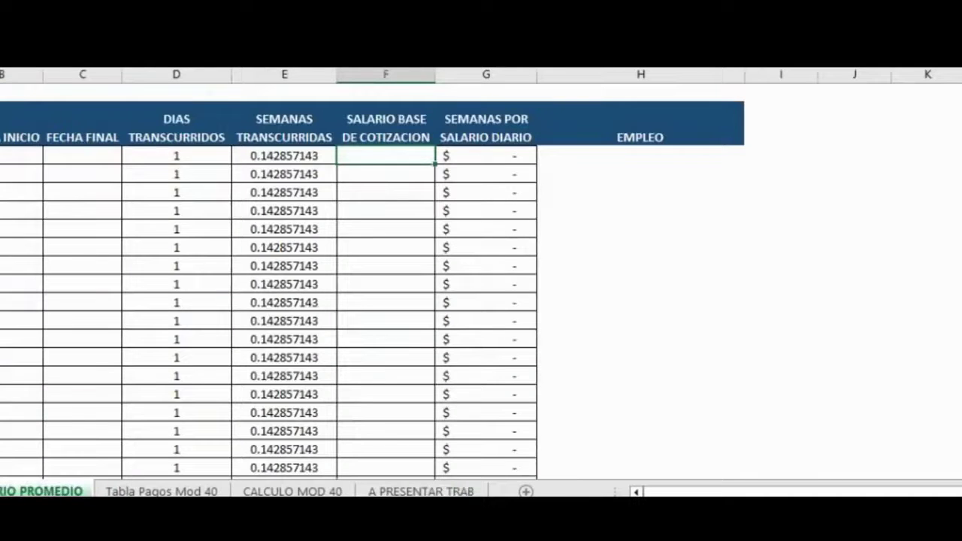
{"action": "left_click", "coordinate": [0, 491]}
{"action": "left_click", "coordinate": [23, 491]}
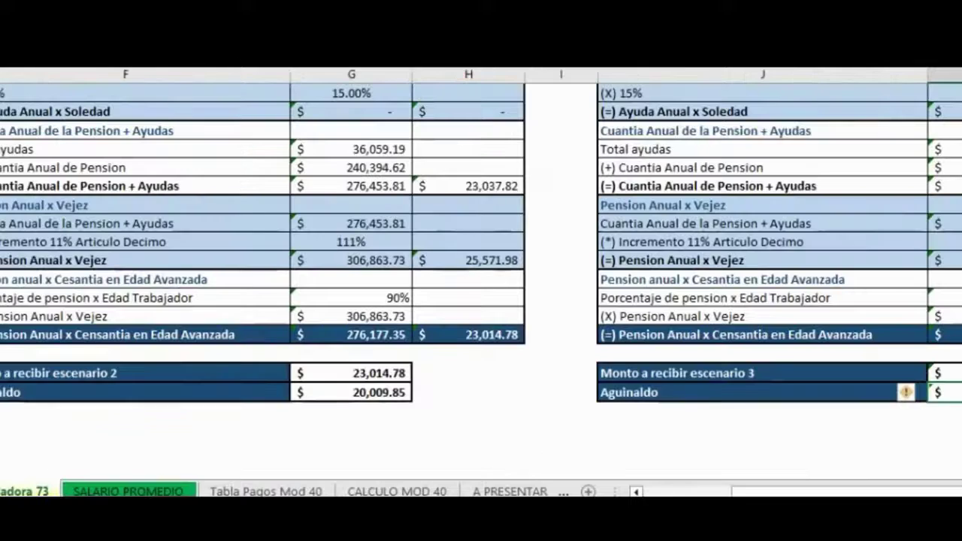
{"action": "left_click", "coordinate": [431, 413]}
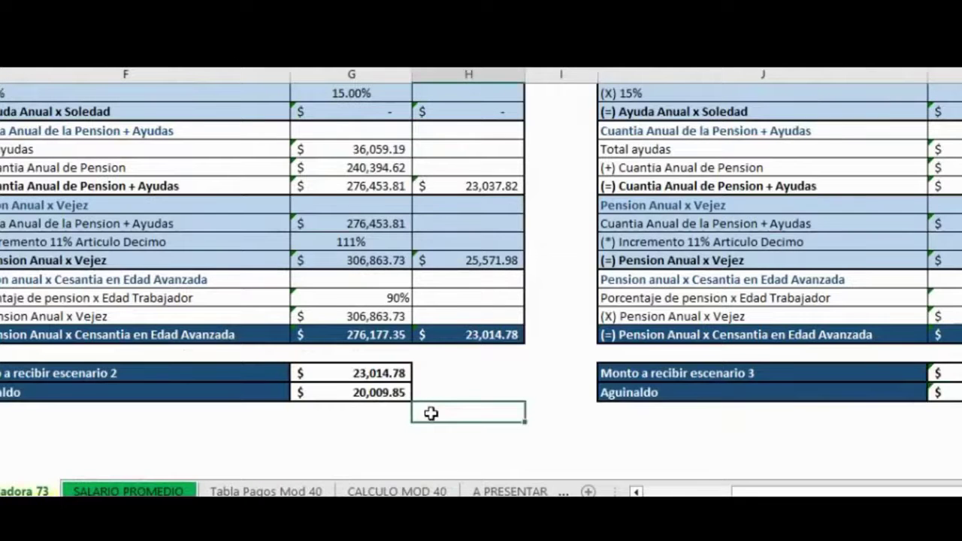
{"action": "key", "text": "Left"}
{"action": "key", "text": "Left"}
{"action": "key", "text": "Left"}
{"action": "key", "text": "Left"}
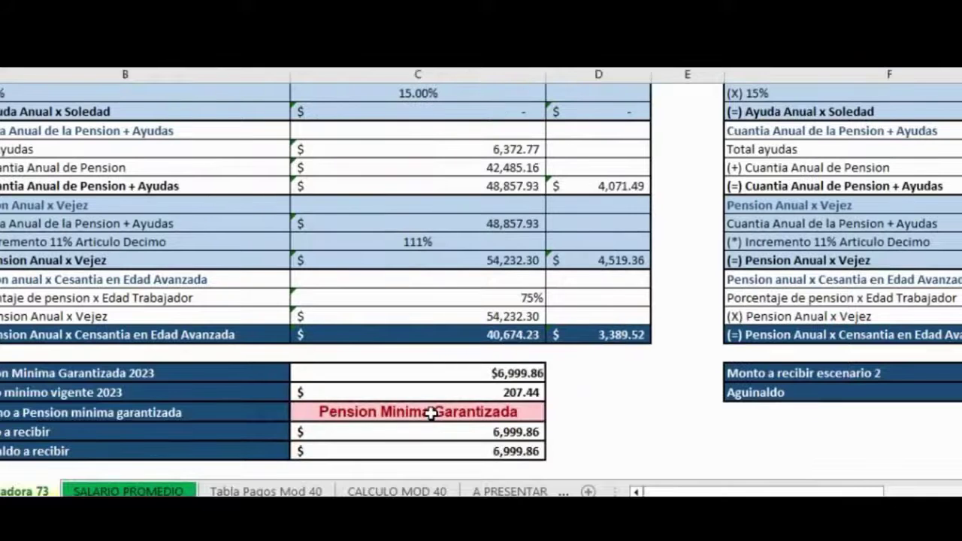
{"action": "key", "text": "Right"}
{"action": "key", "text": "Right"}
{"action": "key", "text": "Right"}
{"action": "key", "text": "Right"}
{"action": "key", "text": "Right"}
{"action": "key", "text": "Right"}
{"action": "key", "text": "Right"}
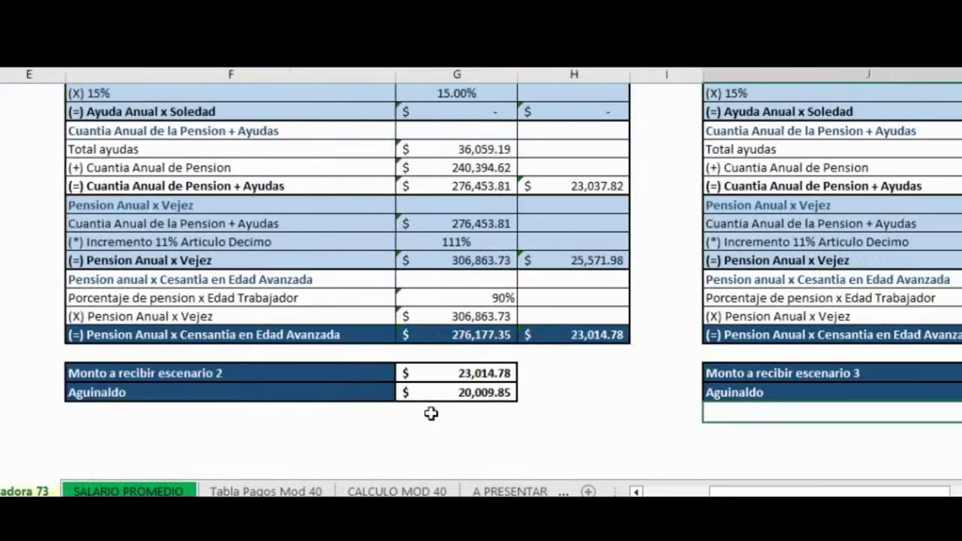
{"action": "scroll", "coordinate": [431, 412], "scroll_direction": "left", "scroll_amount": 3}
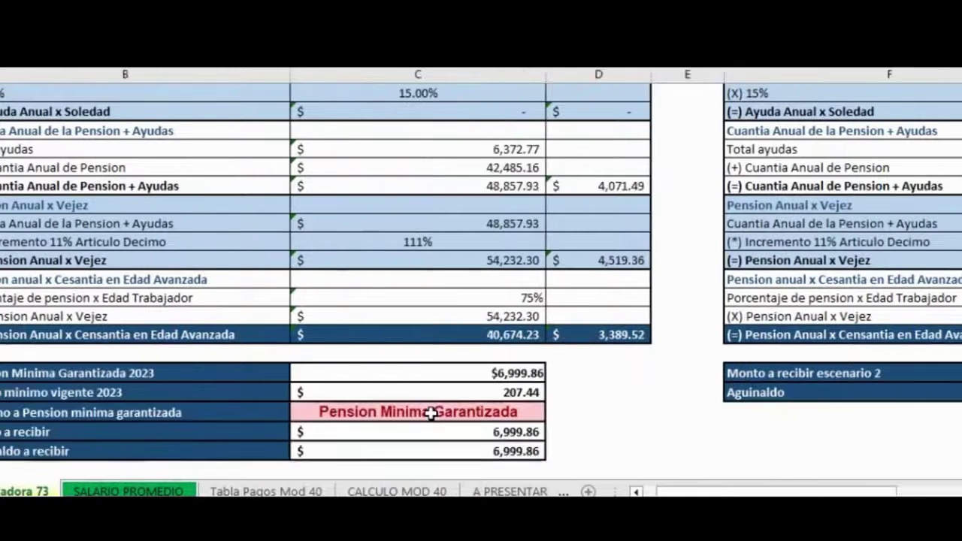
{"action": "left_click", "coordinate": [431, 412]}
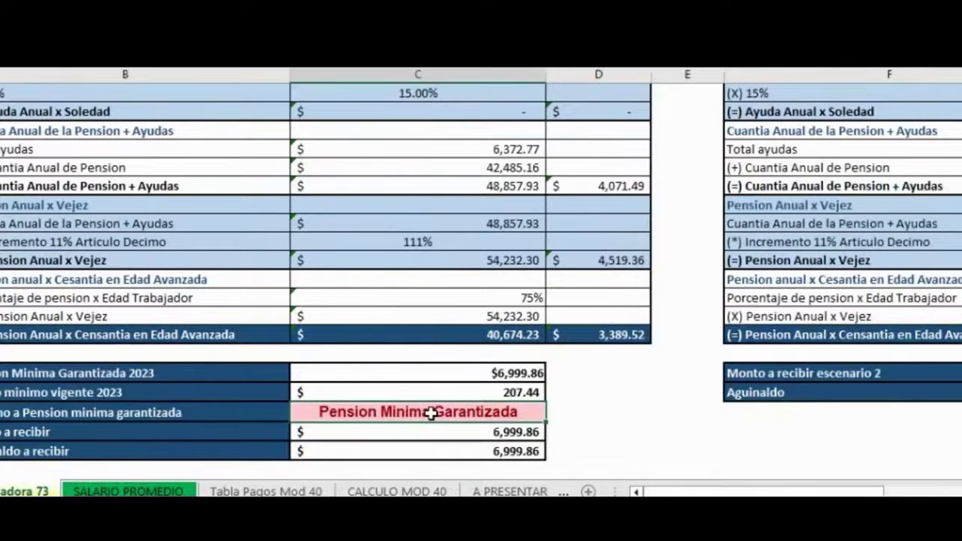
- Set Escenario 1's Salario Diario Promedio to 400 and check its pension result against the guaranteed minimum
{"action": "key", "text": "Up"}
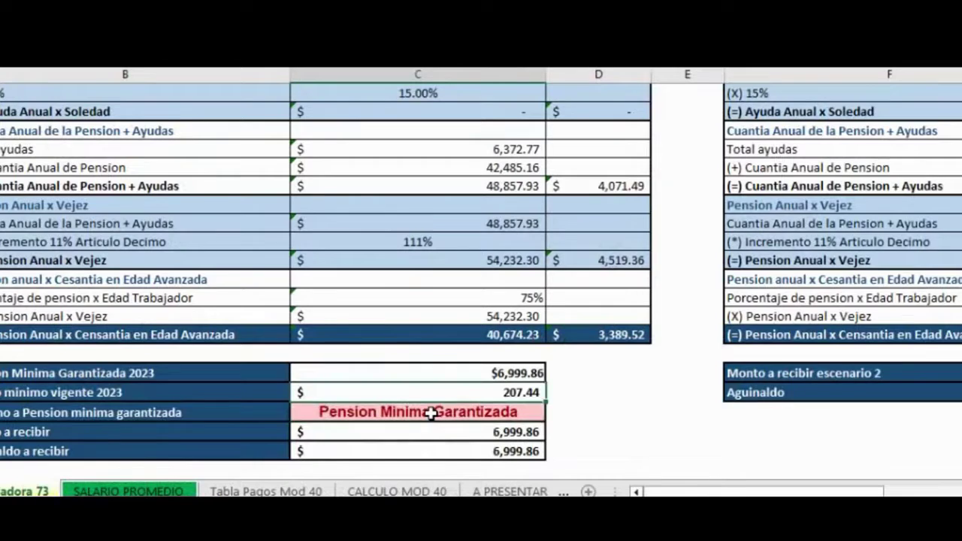
{"action": "key", "text": "Up"}
{"action": "key", "text": "Up"}
{"action": "key", "text": "Up"}
{"action": "key", "text": "Up"}
{"action": "key", "text": "Up"}
{"action": "key", "text": "Up"}
{"action": "key", "text": "Up"}
{"action": "key", "text": "Up"}
{"action": "key", "text": "Up"}
{"action": "key", "text": "Up"}
{"action": "key", "text": "Up"}
{"action": "key", "text": "Up"}
{"action": "key", "text": "Up"}
{"action": "key", "text": "Up"}
{"action": "key", "text": "Up"}
{"action": "key", "text": "Up"}
{"action": "key", "text": "Up"}
{"action": "key", "text": "Up"}
{"action": "key", "text": "Up"}
{"action": "key", "text": "Up"}
{"action": "key", "text": "Up"}
{"action": "key", "text": "Up"}
{"action": "key", "text": "Up"}
{"action": "key", "text": "Up"}
{"action": "key", "text": "Up"}
{"action": "key", "text": "Up"}
{"action": "key", "text": "Up"}
{"action": "key", "text": "Up"}
{"action": "key", "text": "Up"}
{"action": "key", "text": "Up"}
{"action": "key", "text": "Up"}
{"action": "key", "text": "Up"}
{"action": "key", "text": "Up"}
{"action": "key", "text": "Up"}
{"action": "key", "text": "Up"}
{"action": "key", "text": "Up"}
{"action": "key", "text": "Up"}
{"action": "key", "text": "Up"}
{"action": "key", "text": "Up"}
{"action": "key", "text": "Up"}
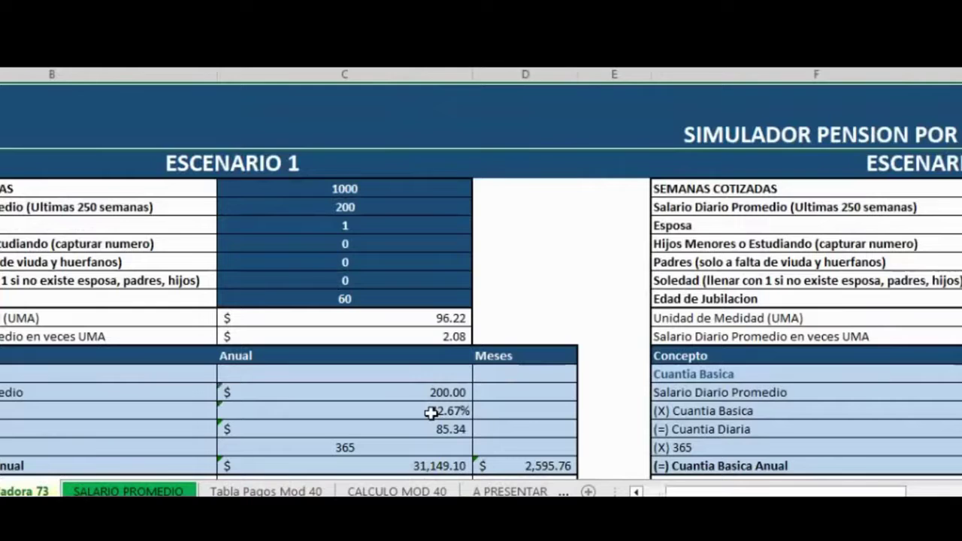
{"action": "key", "text": "Down"}
{"action": "key", "text": "Down"}
{"action": "key", "text": "Down"}
{"action": "type", "text": "4"}
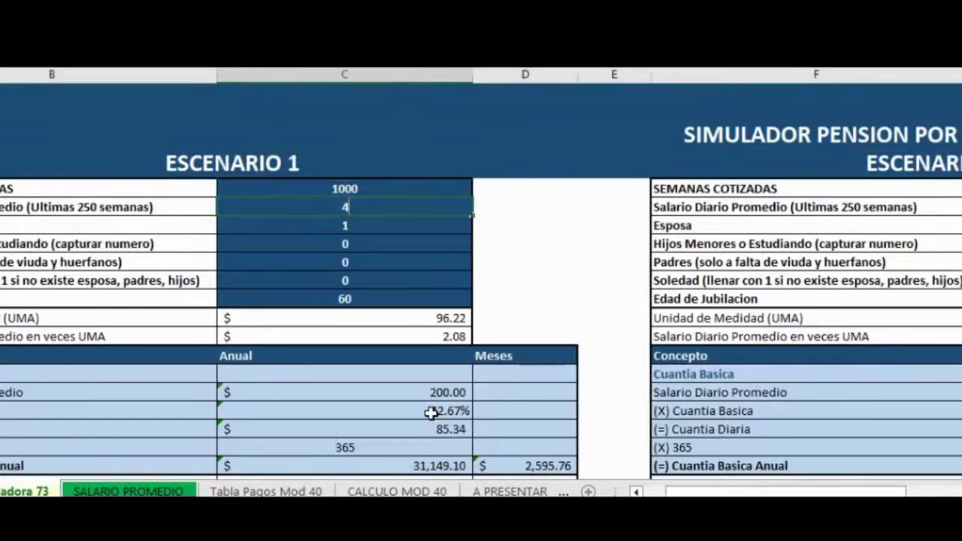
{"action": "key", "text": "Return"}
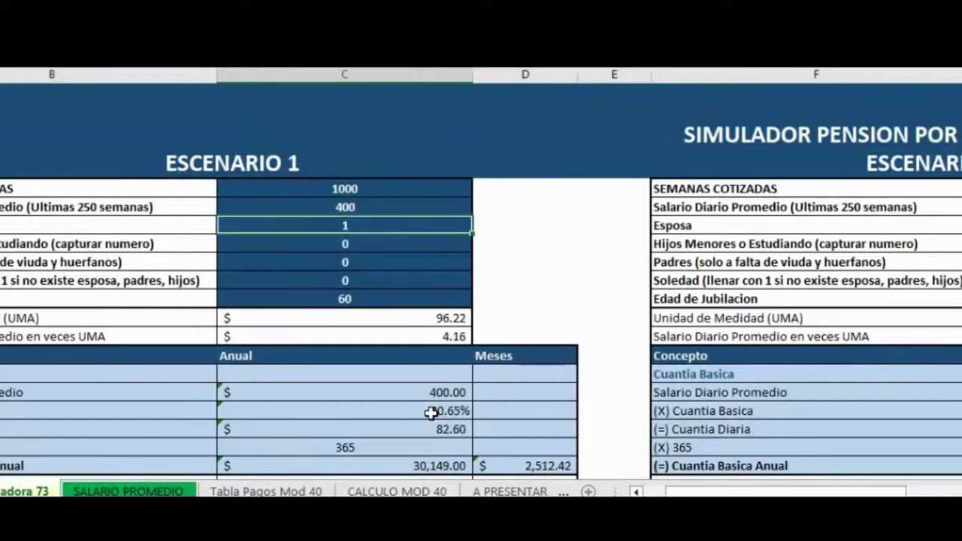
{"action": "scroll", "coordinate": [430, 412], "scroll_direction": "down", "scroll_amount": 15}
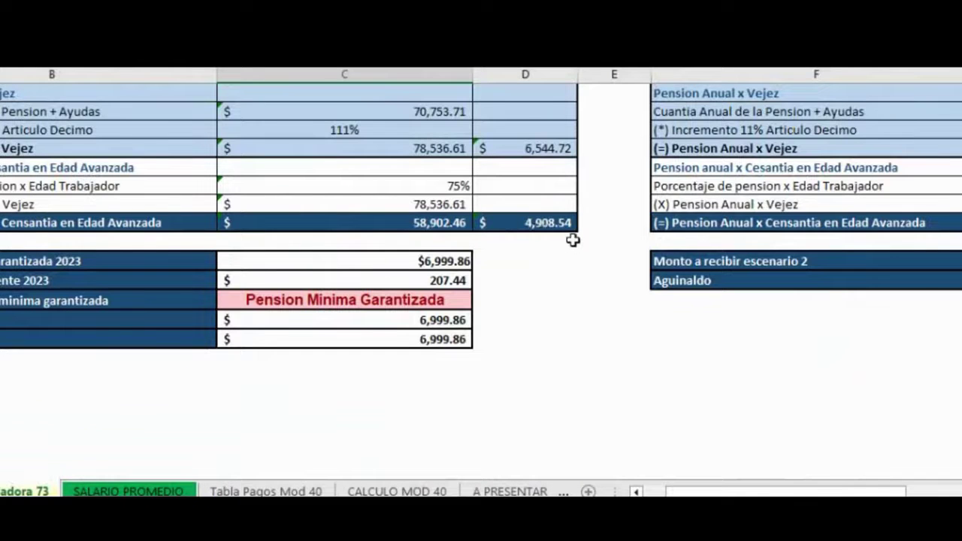
{"action": "scroll", "coordinate": [459, 220], "scroll_direction": "up", "scroll_amount": 7}
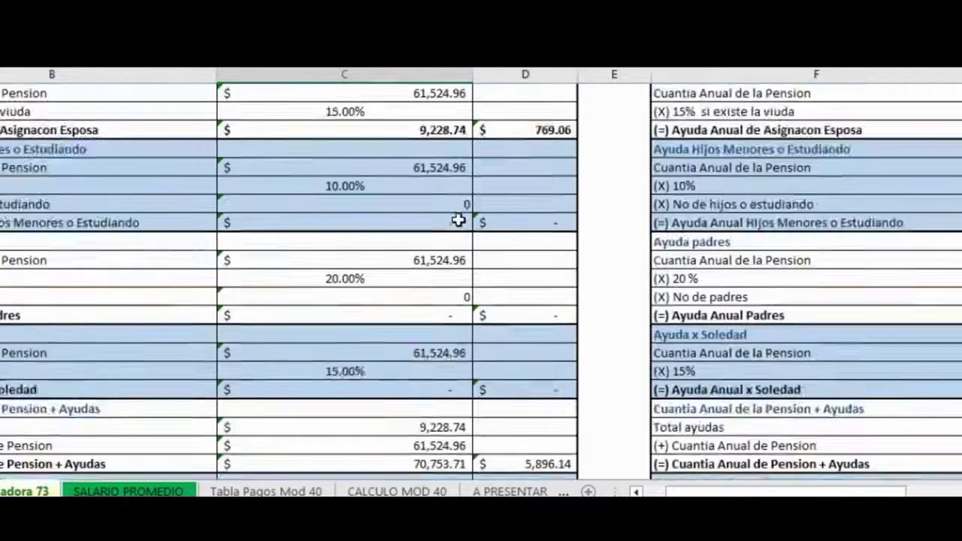
{"action": "scroll", "coordinate": [458, 220], "scroll_direction": "up", "scroll_amount": 7}
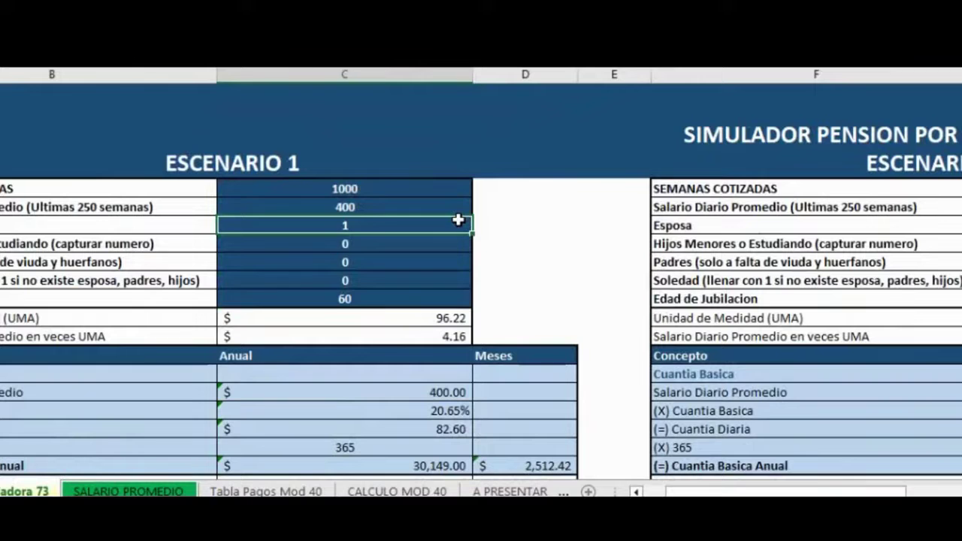
- Set Escenario 1's Salario Diario Promedio to 700
{"action": "key", "text": "Up"}
{"action": "type", "text": "7"}
{"action": "key", "text": "Return"}
- Check Escenario 1's monthly pension for Cesantia en Edad Avanzada, its guaranteed-minimum indicator, and the Monto and Aguinaldo a recibir
{"action": "scroll", "coordinate": [459, 220], "scroll_direction": "down", "scroll_amount": 5}
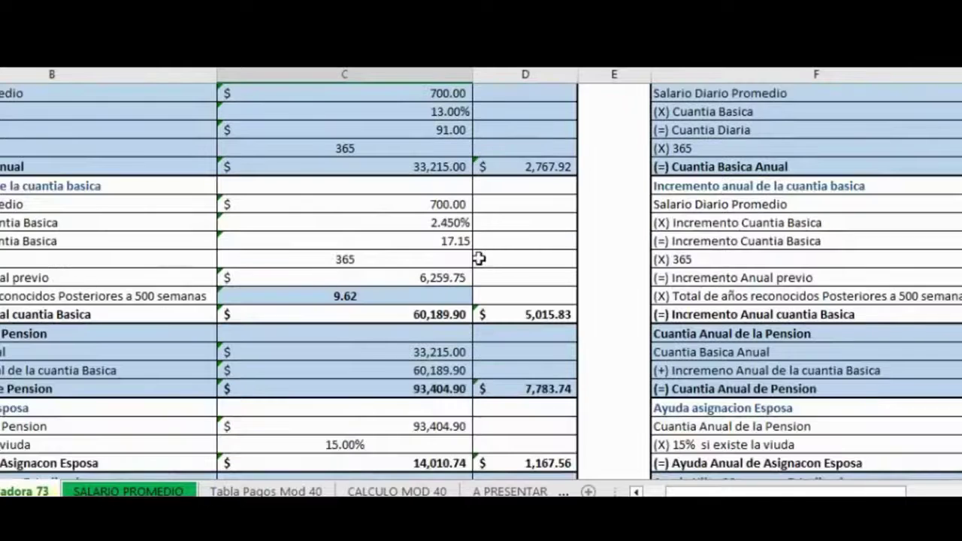
{"action": "scroll", "coordinate": [478, 259], "scroll_direction": "down", "scroll_amount": 15}
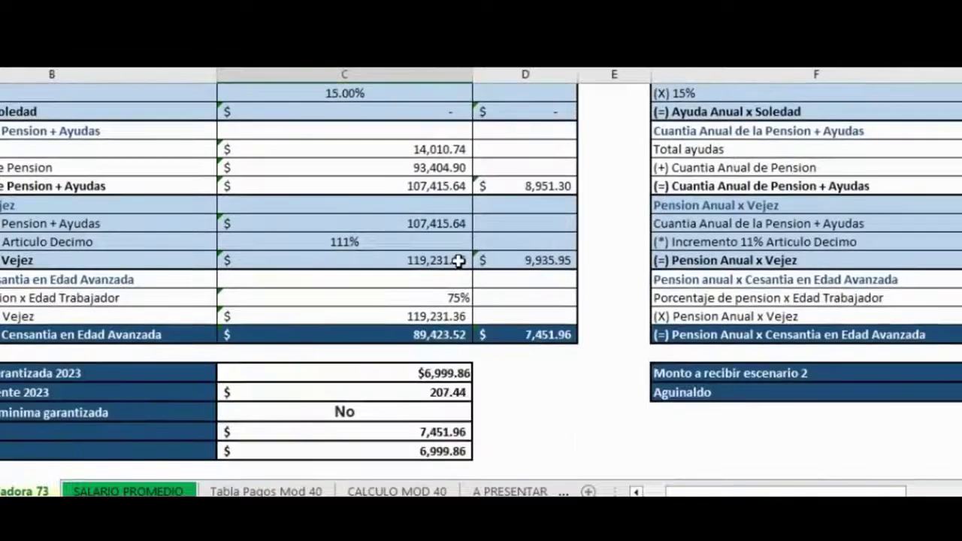
{"action": "scroll", "coordinate": [458, 260], "scroll_direction": "down", "scroll_amount": 2}
{"action": "left_click", "coordinate": [539, 222]}
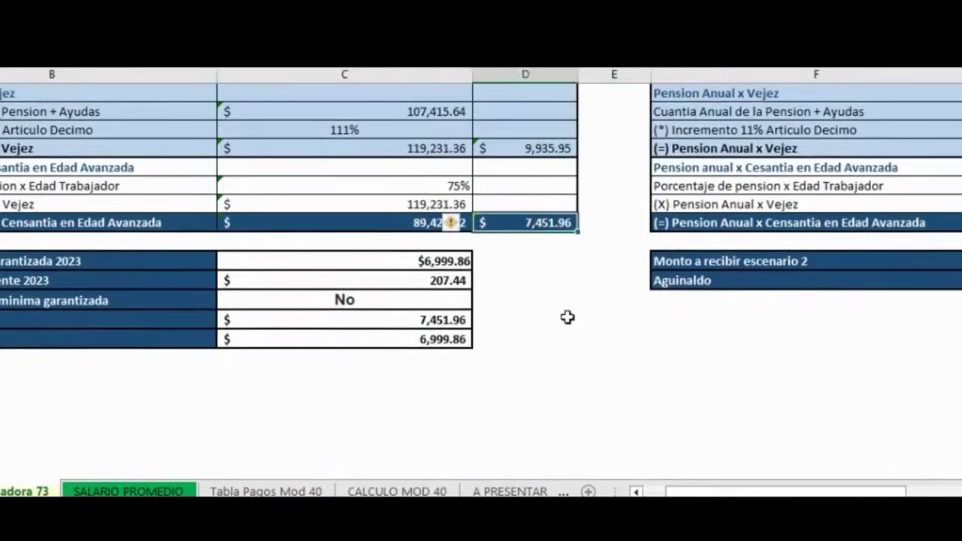
{"action": "left_click", "coordinate": [532, 282]}
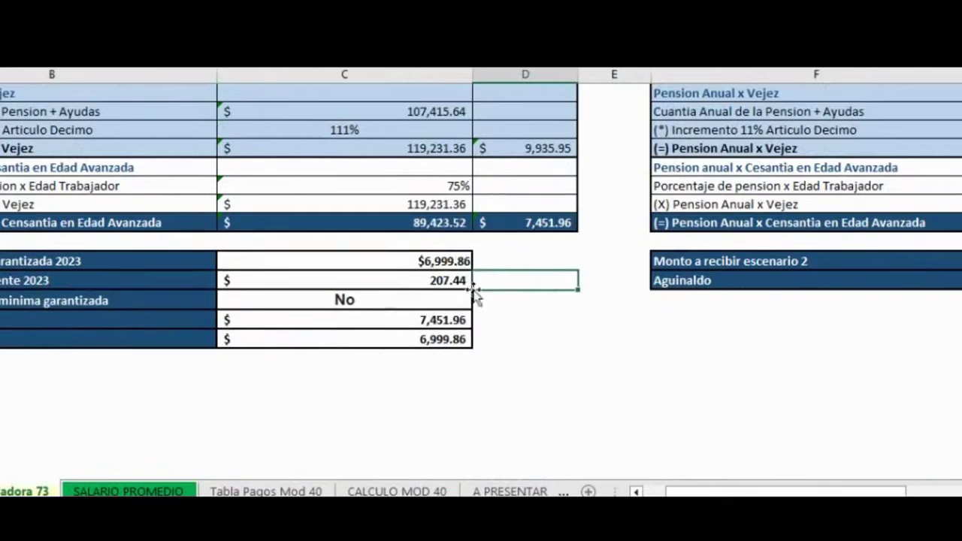
{"action": "left_click", "coordinate": [405, 309]}
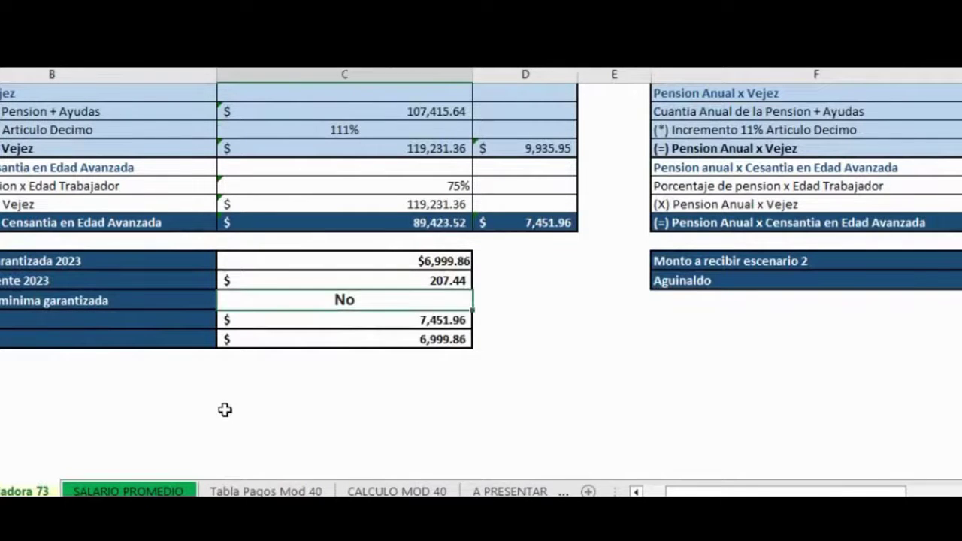
{"action": "key", "text": "Down"}
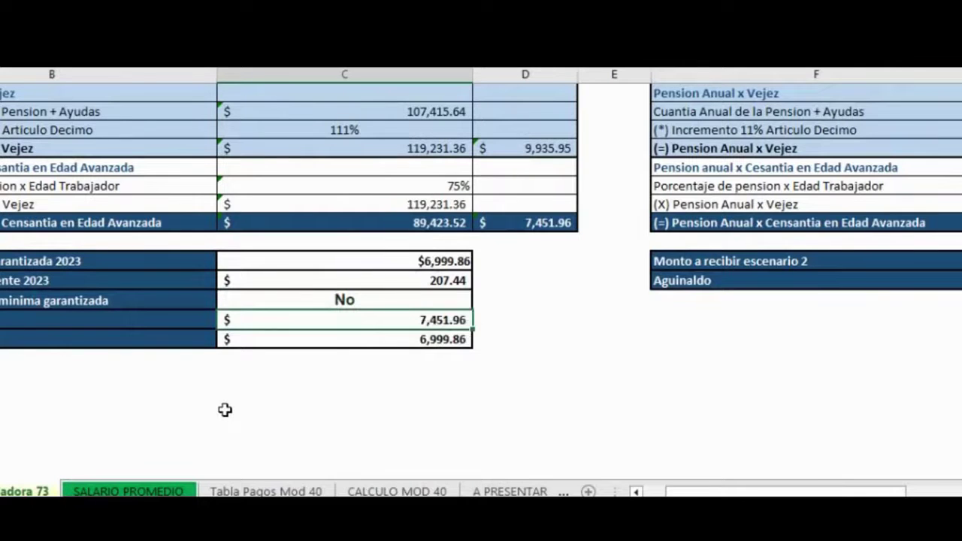
{"action": "key", "text": "Down"}
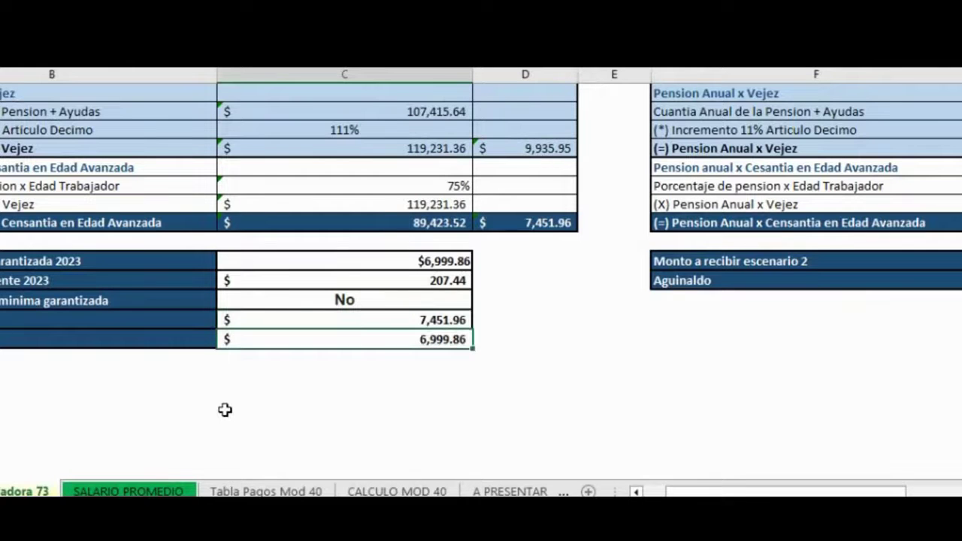